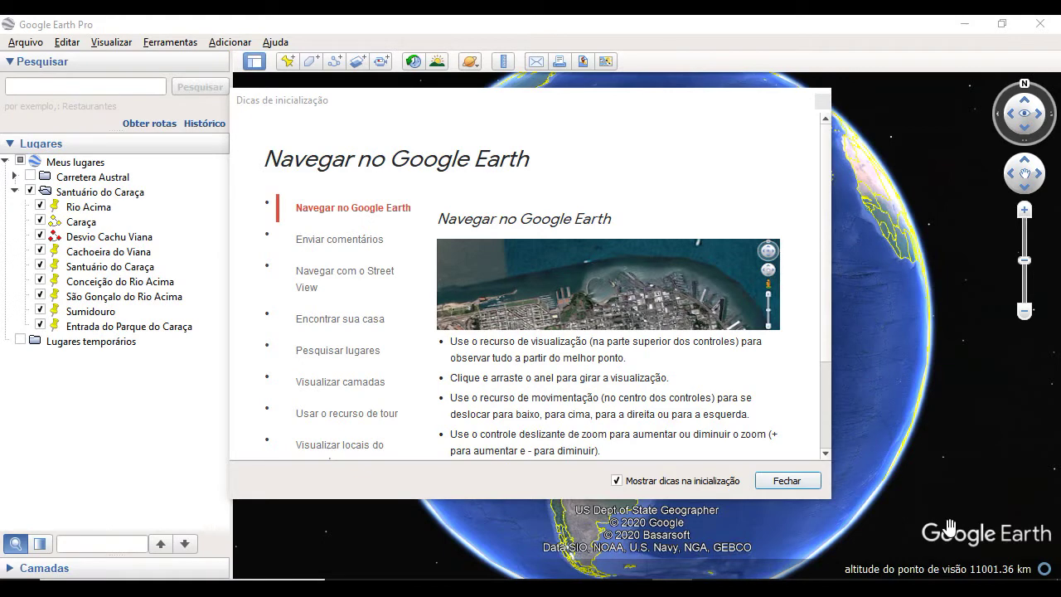
# - Close the startup tips, fly to the Caraça path and display its elevation profile
pyautogui.click(788, 480)
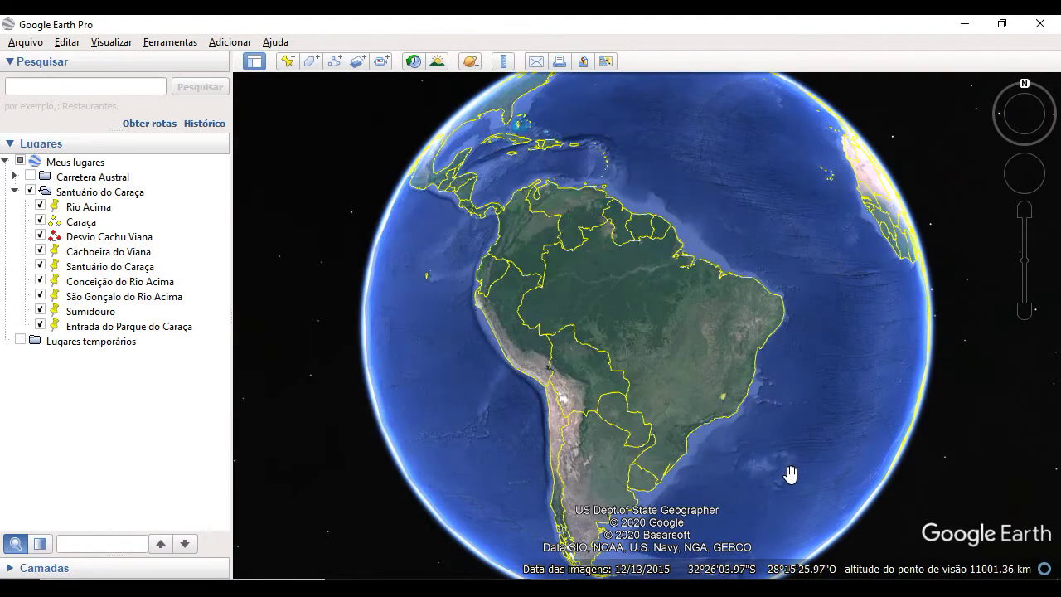
pyautogui.doubleClick(83, 228)
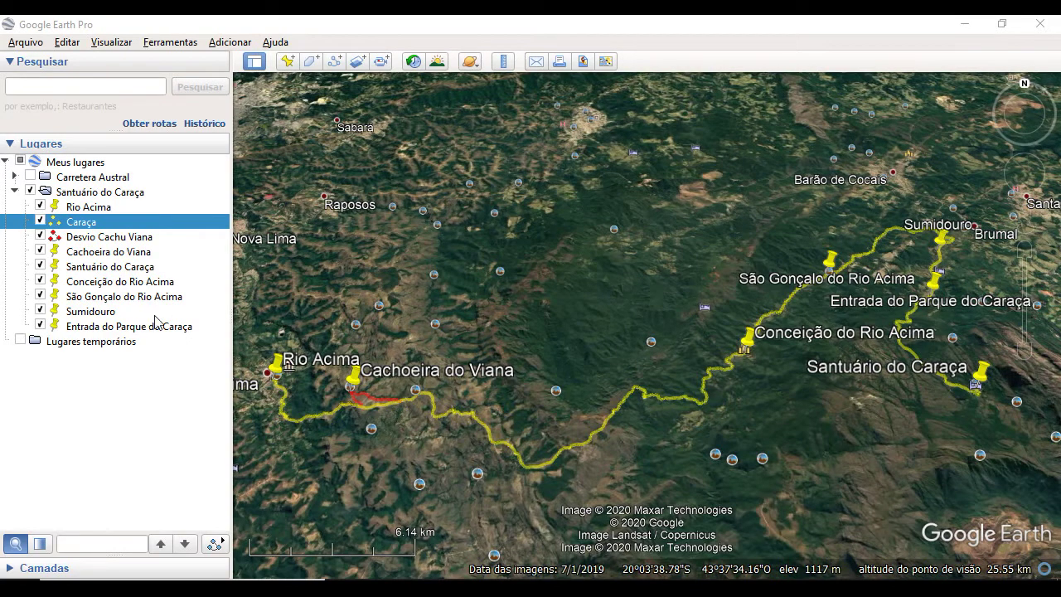
pyautogui.rightClick(91, 225)
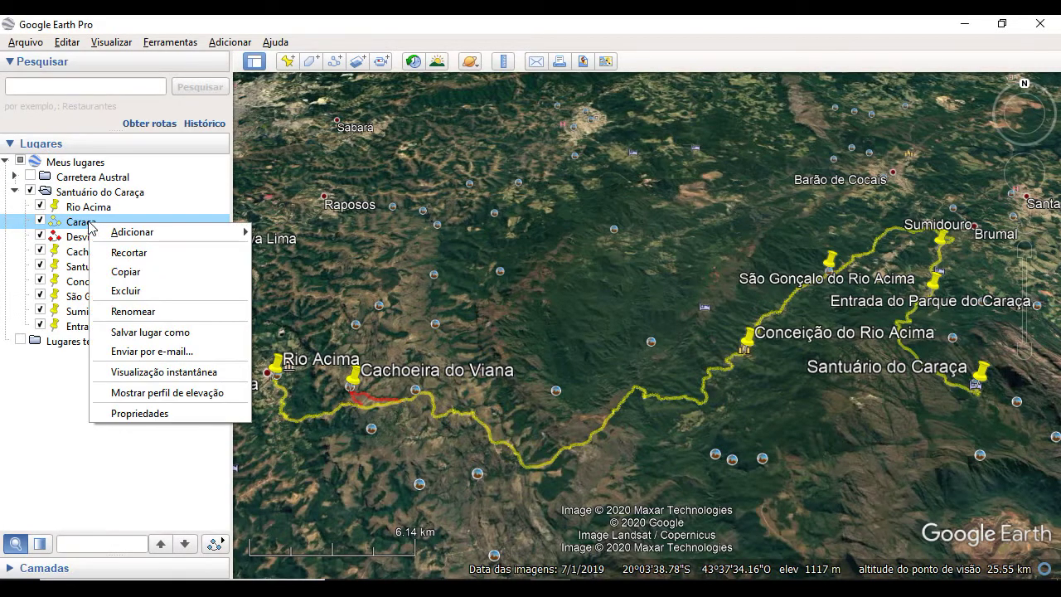
pyautogui.moveTo(103, 237)
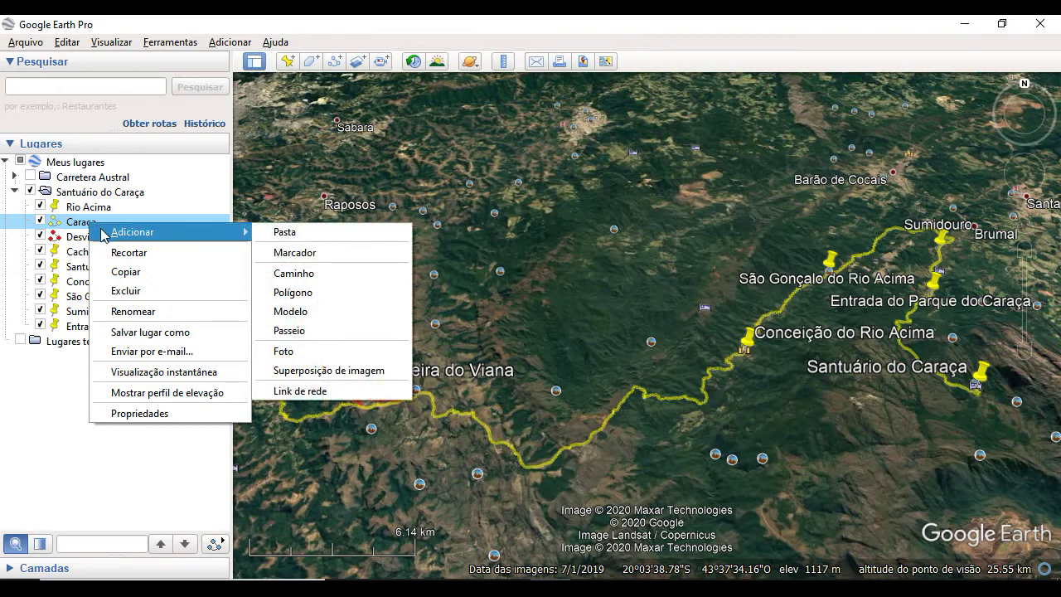
pyautogui.click(165, 392)
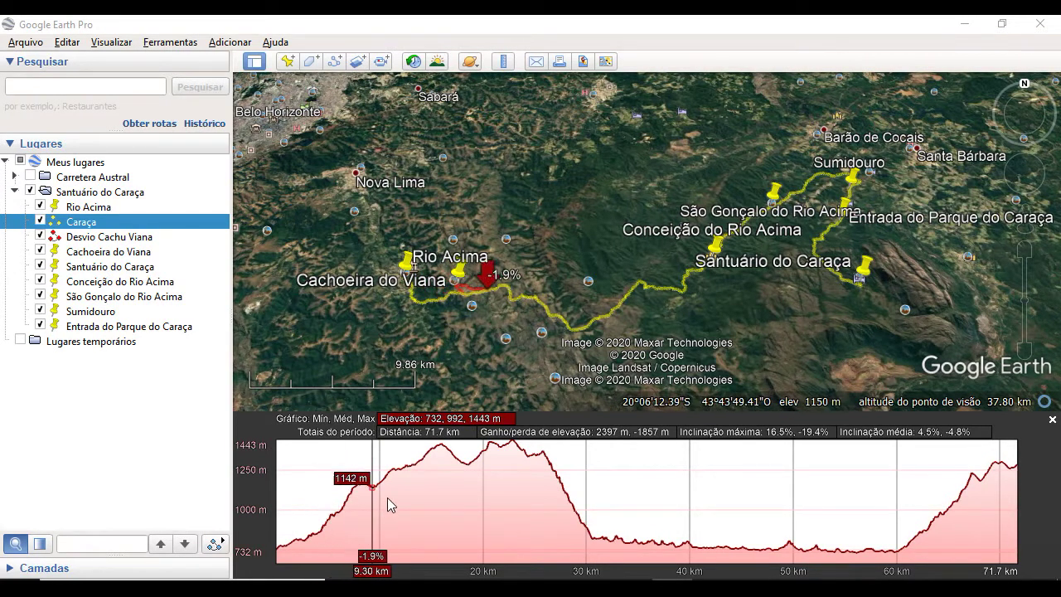
# - Display the elevation profile of the Desvio Cachu Viana path and examine closely where the detour meets the main route
pyautogui.doubleClick(118, 238)
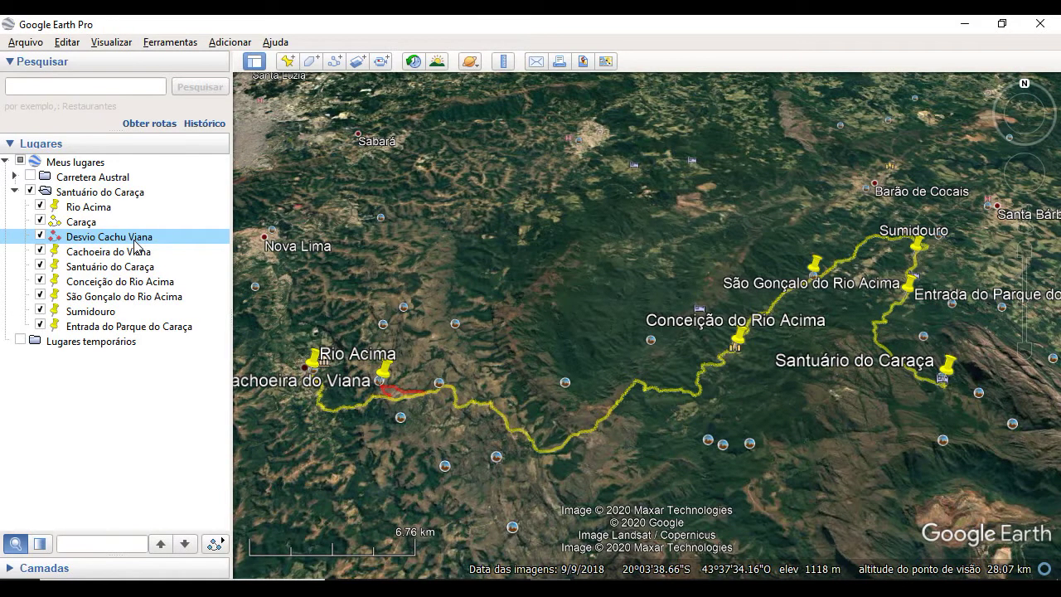
pyautogui.click(81, 221)
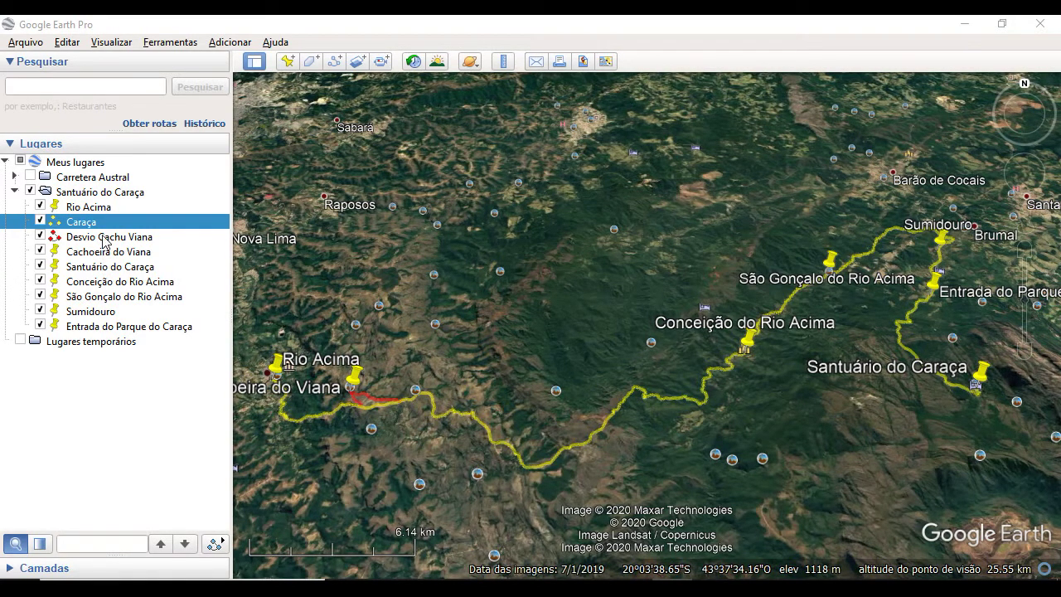
pyautogui.click(103, 238)
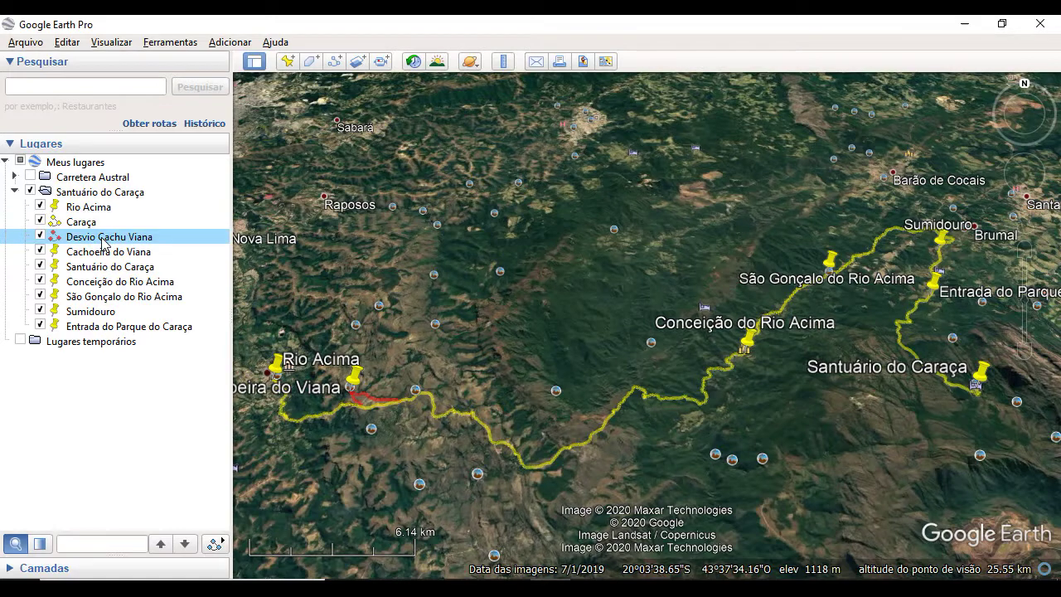
pyautogui.rightClick(104, 241)
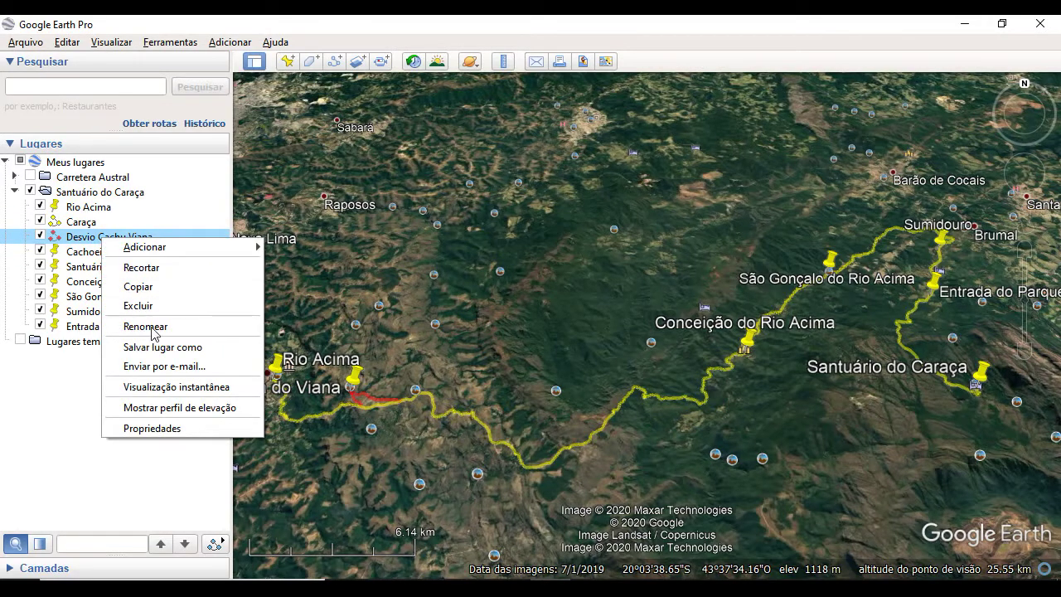
pyautogui.click(175, 408)
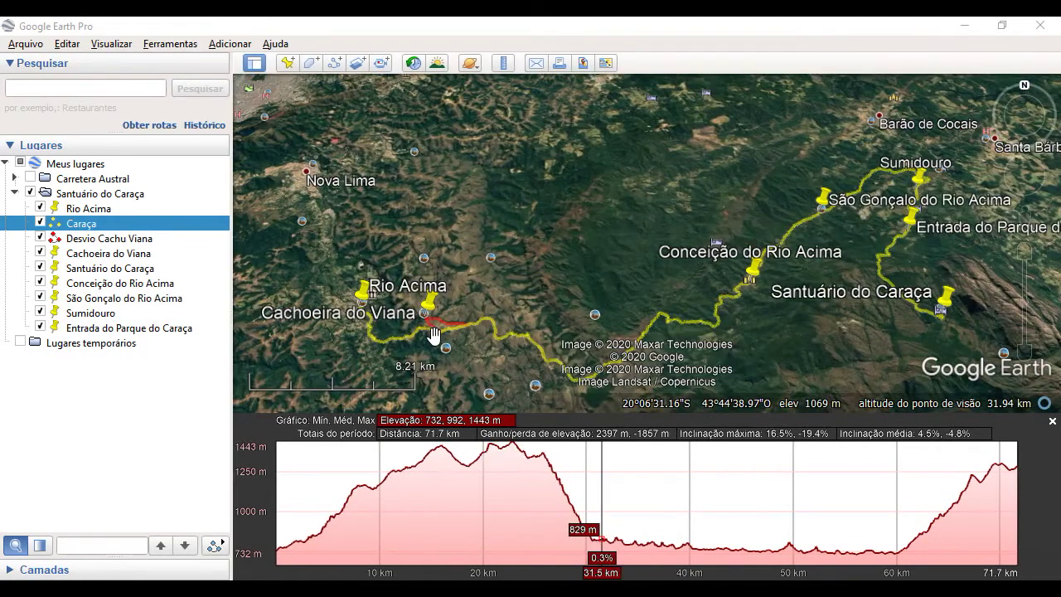
pyautogui.scroll(5, 433, 333)
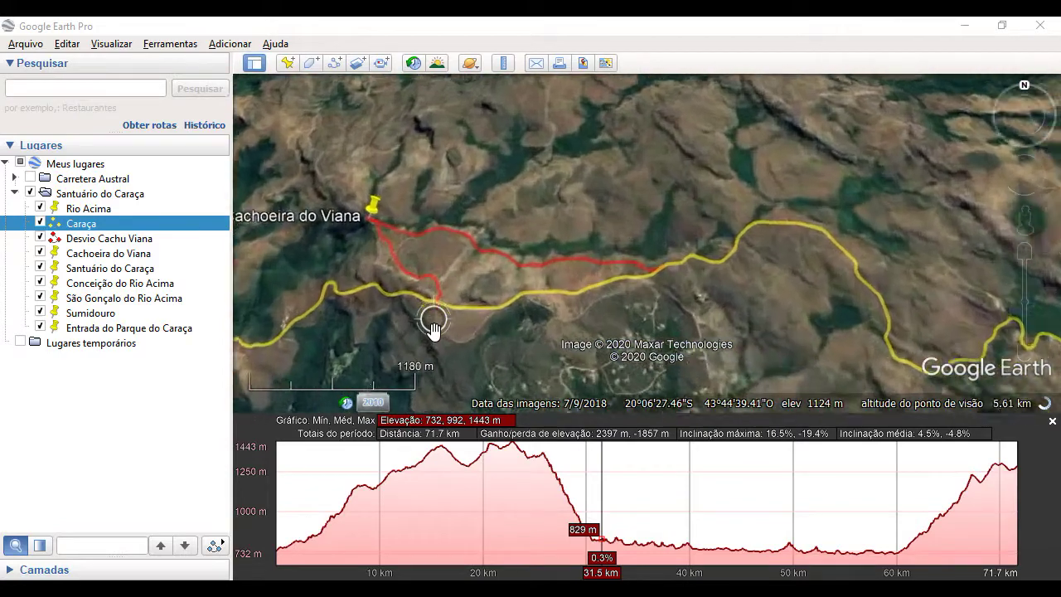
pyautogui.scroll(2, 432, 330)
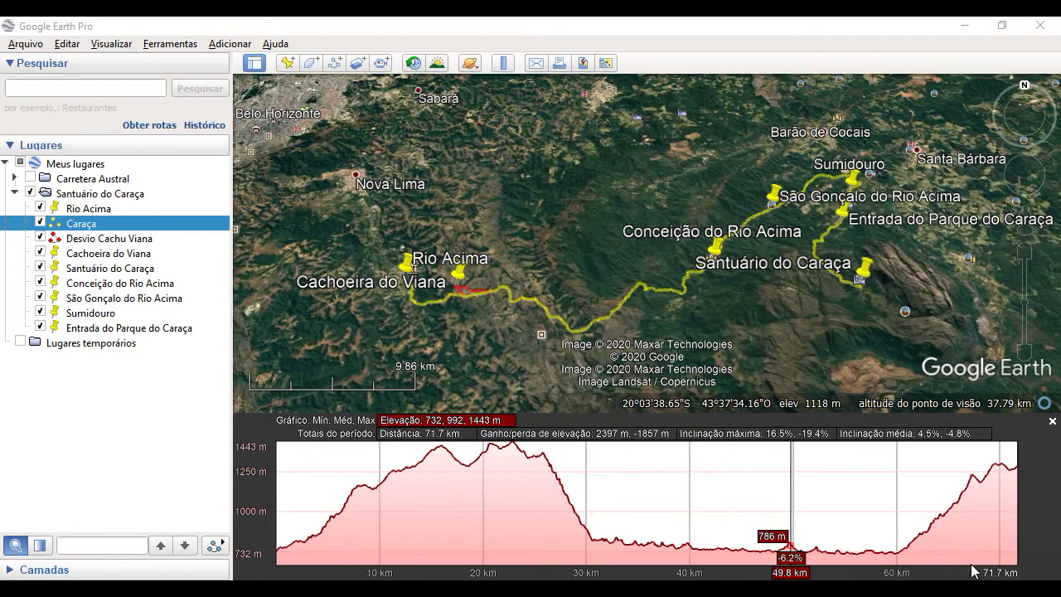
# - Switch to the Excel distance spreadsheet and review its input range D7:F9 and the climb and descent row labels
pyautogui.hotkey('alt', 'Tab')
pyautogui.hotkey('alt', 'Tab')
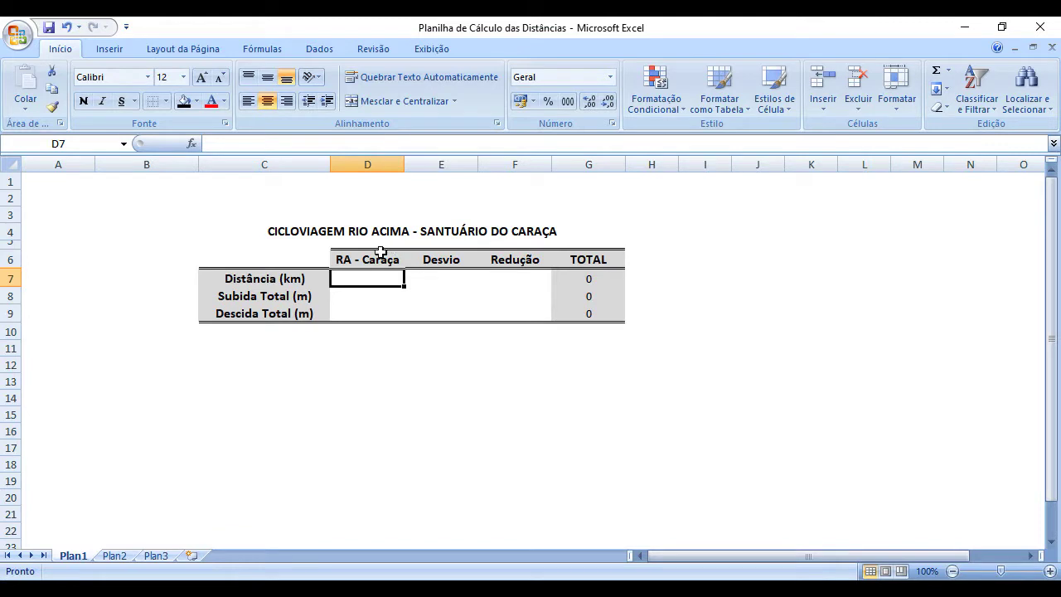
pyautogui.moveTo(371, 280); pyautogui.dragTo(501, 314)
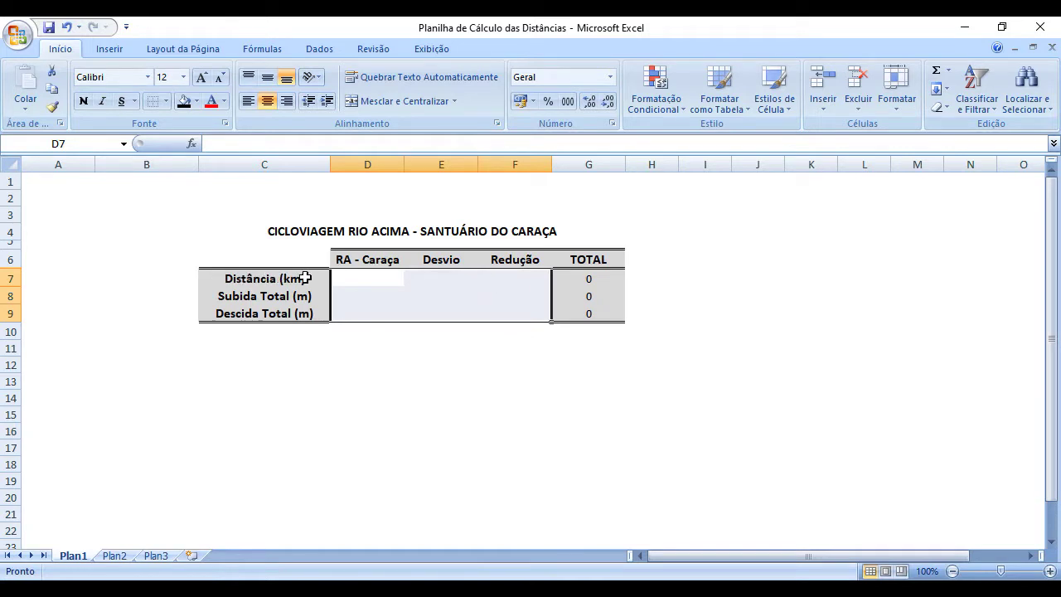
pyautogui.click(287, 298)
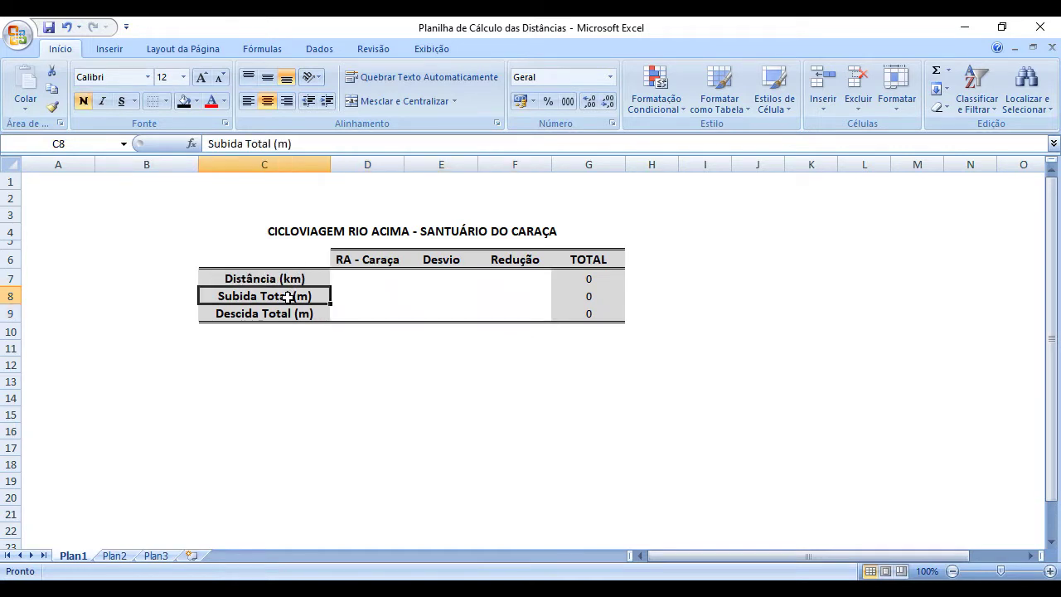
pyautogui.click(286, 315)
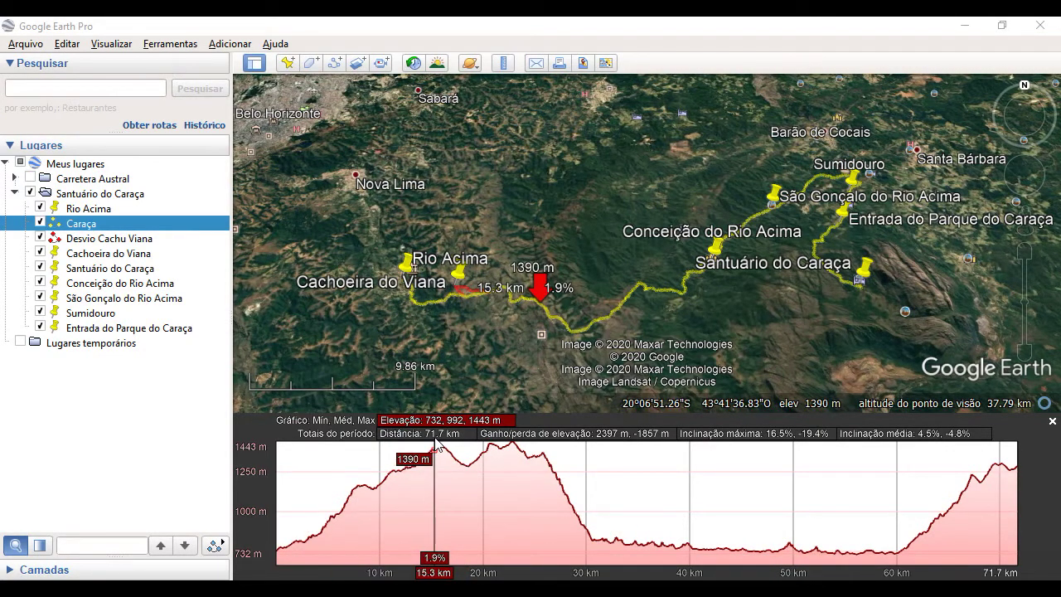
# - In the Excel sheet, enter 71,7 as the RA - Caraça distance in cell D7
pyautogui.hotkey('alt', 'Tab')
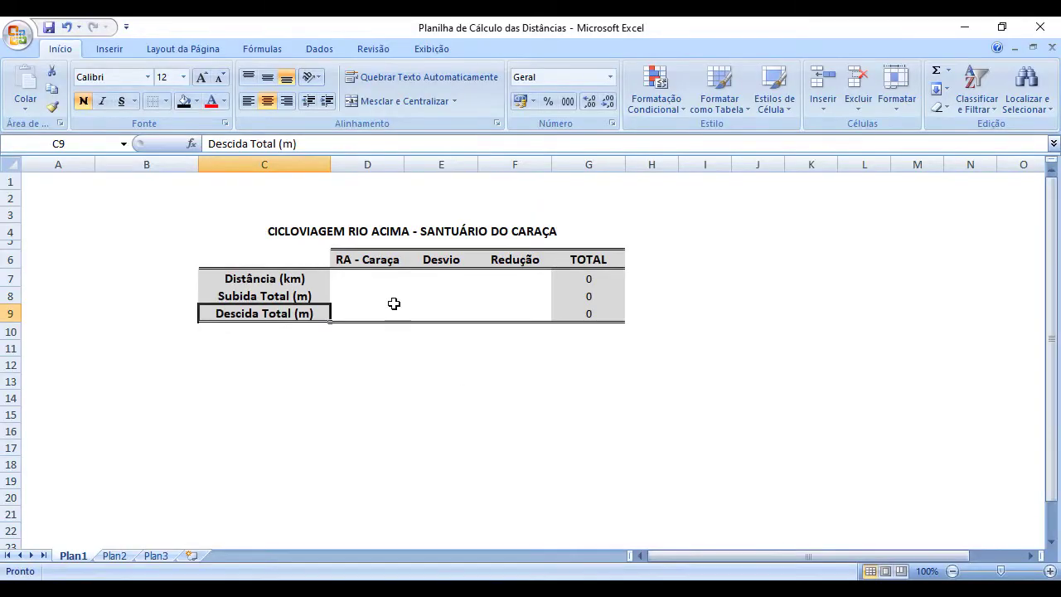
pyautogui.click(344, 278)
pyautogui.write('71')
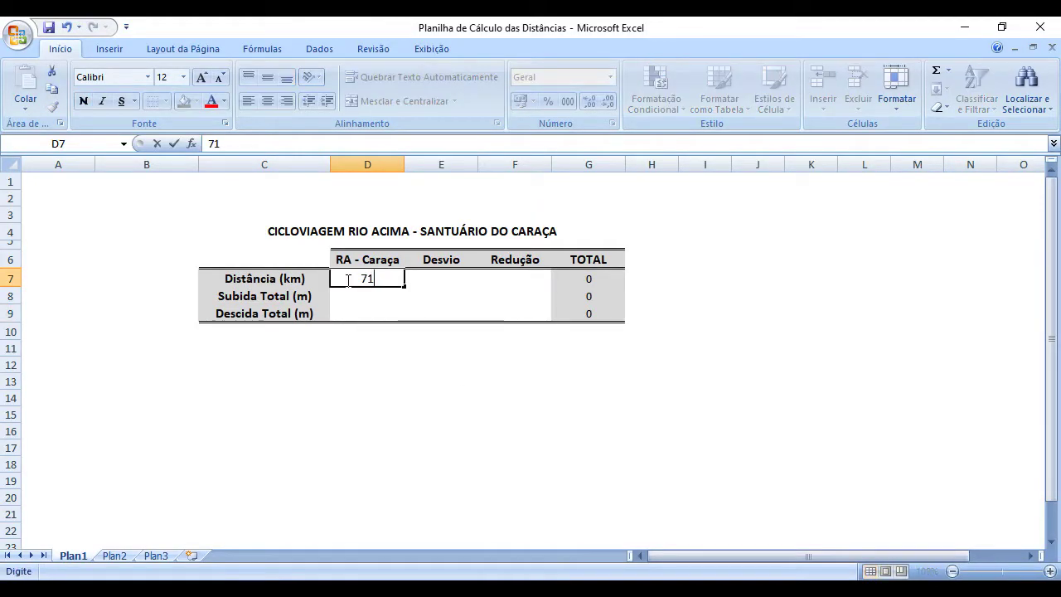
pyautogui.press('Tab')
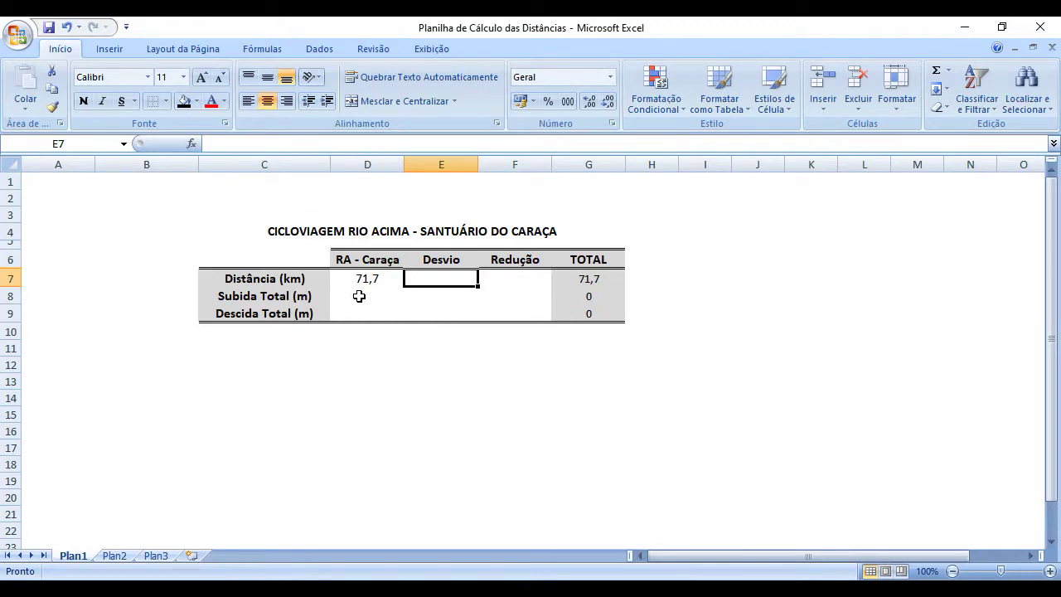
# - Look up the Caraça elevation gain and loss in Google Earth and enter 2397 in D8 and 1857 in D9 of the Excel sheet
pyautogui.click(359, 296)
pyautogui.hotkey('alt', 'Tab')
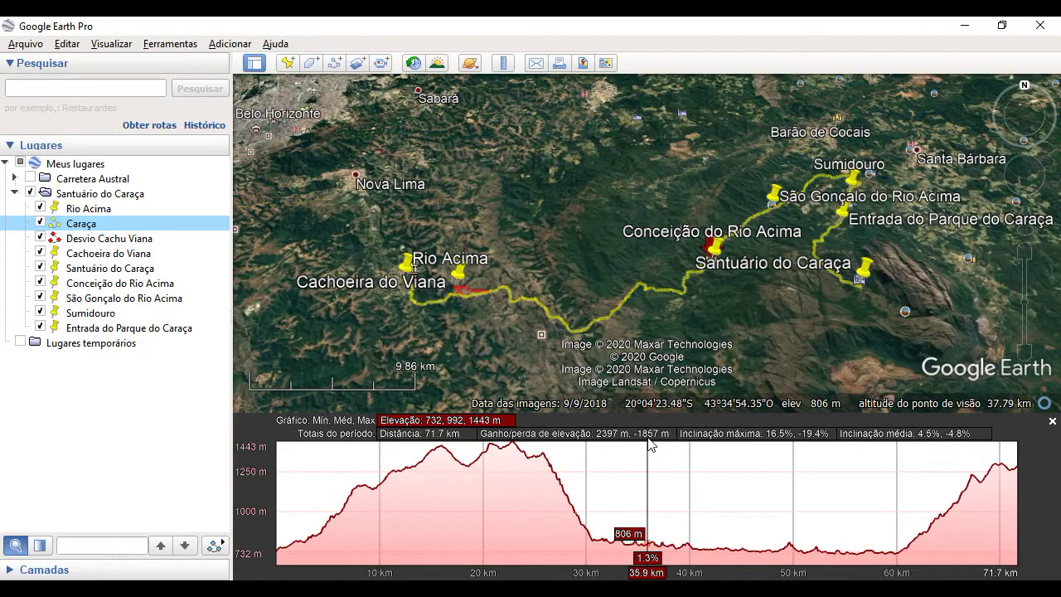
pyautogui.hotkey('alt', 'Tab')
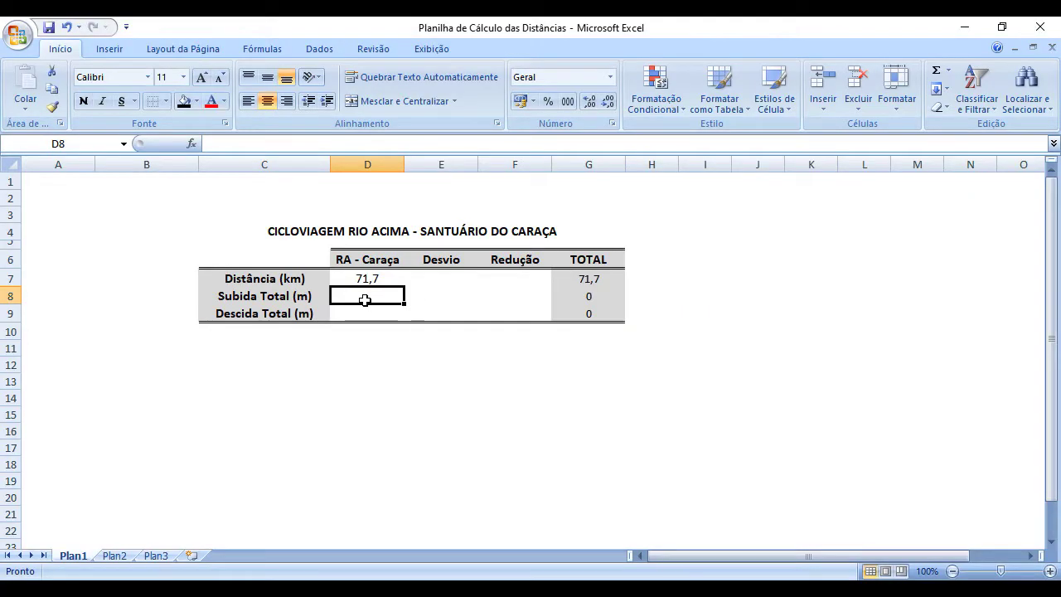
pyautogui.write('239')
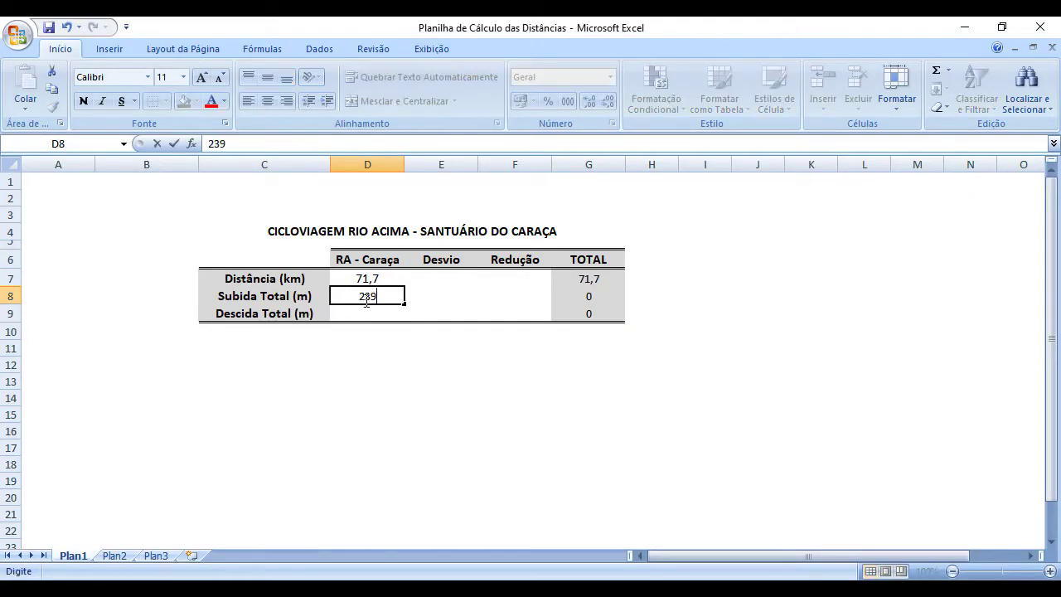
pyautogui.press('Return')
pyautogui.write('1857')
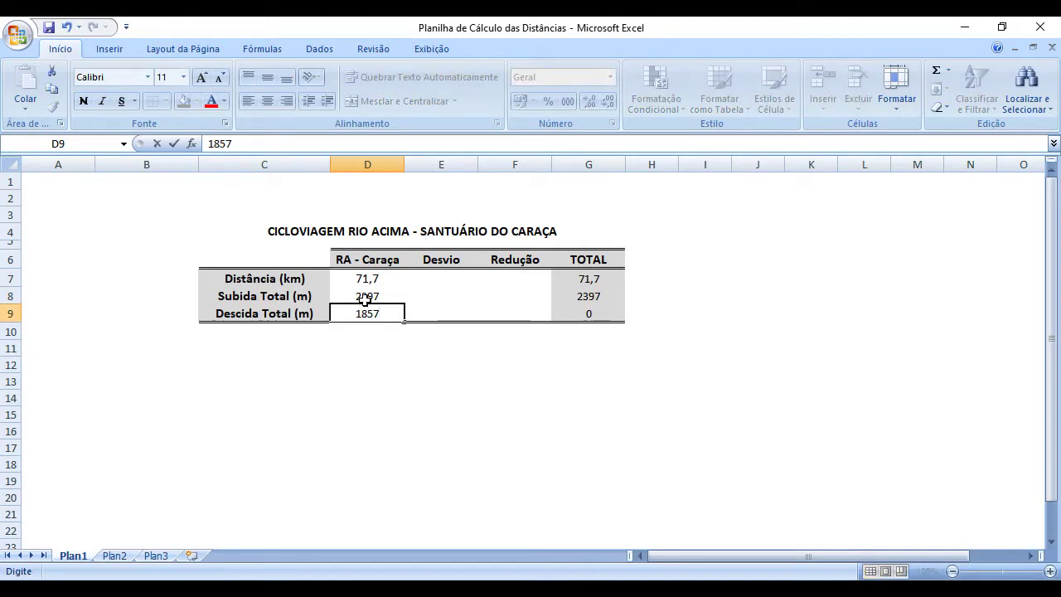
# - Switch to Google Earth and display the elevation profile of the Desvio Cachu Viana path
pyautogui.hotkey('alt', 'Tab')
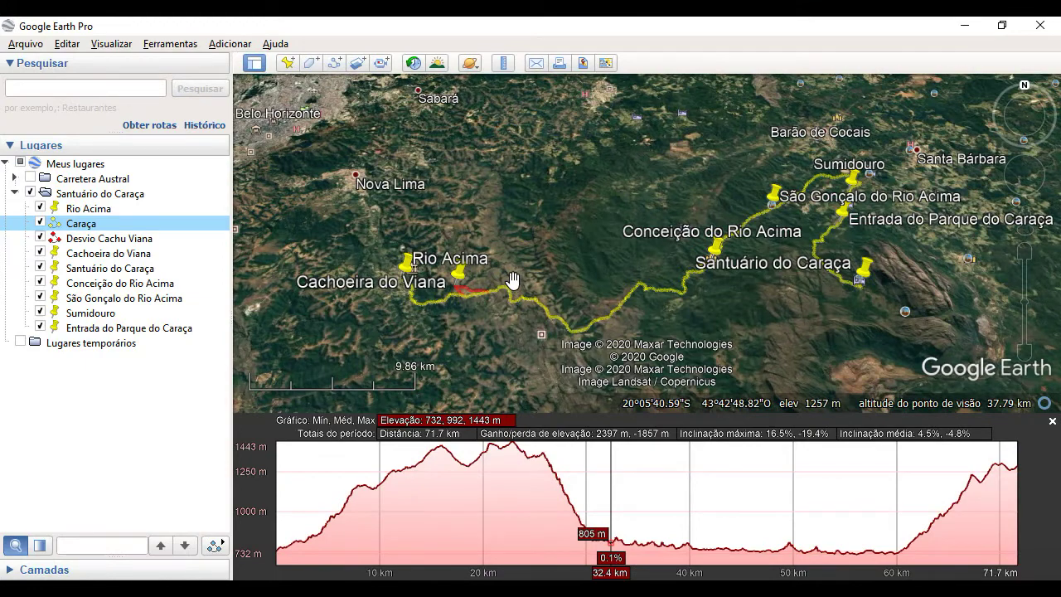
pyautogui.click(93, 240)
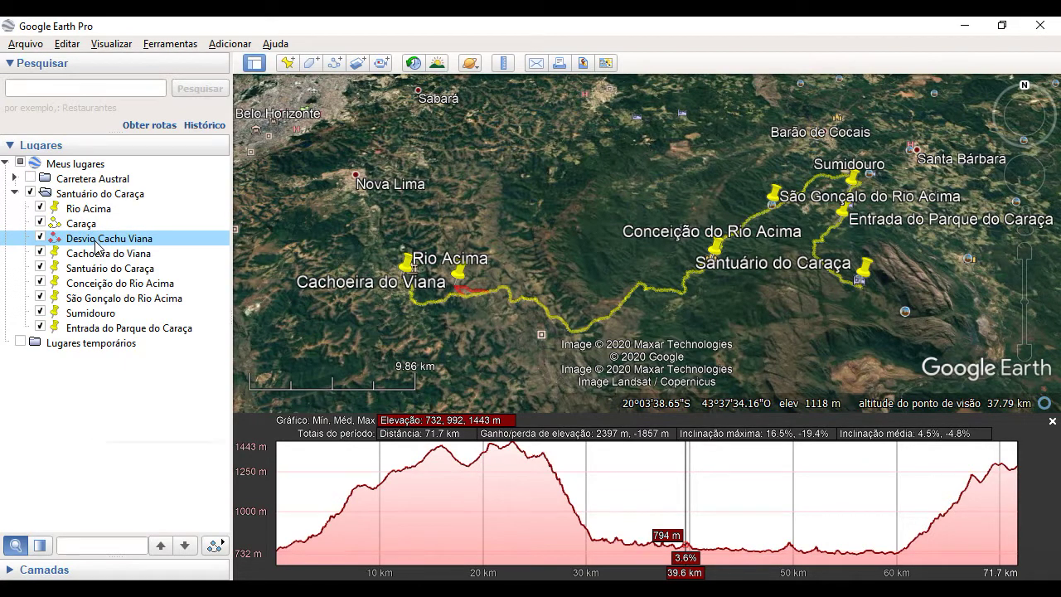
pyautogui.rightClick(96, 243)
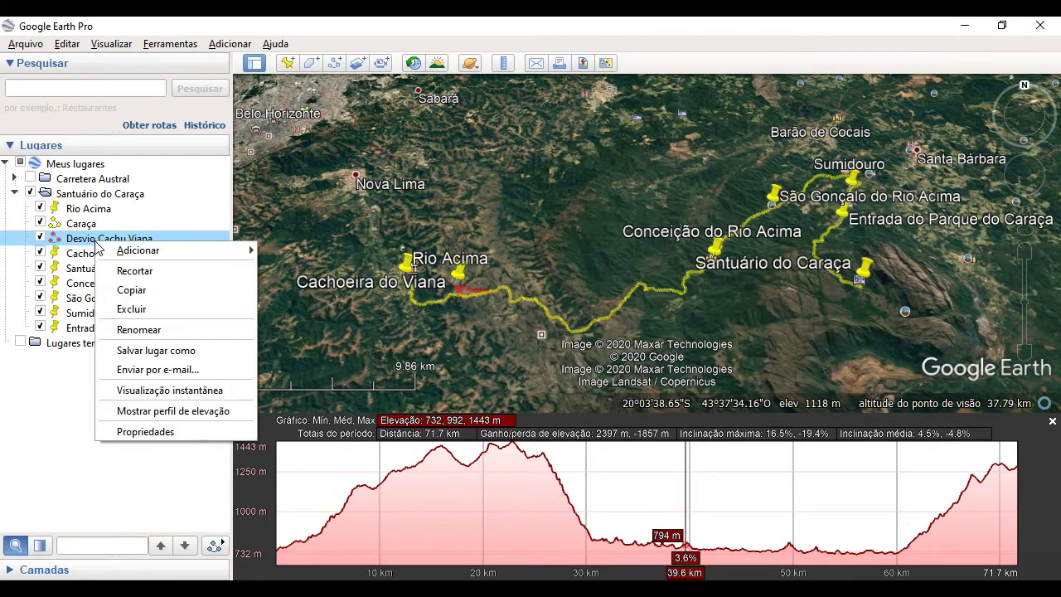
pyautogui.click(161, 412)
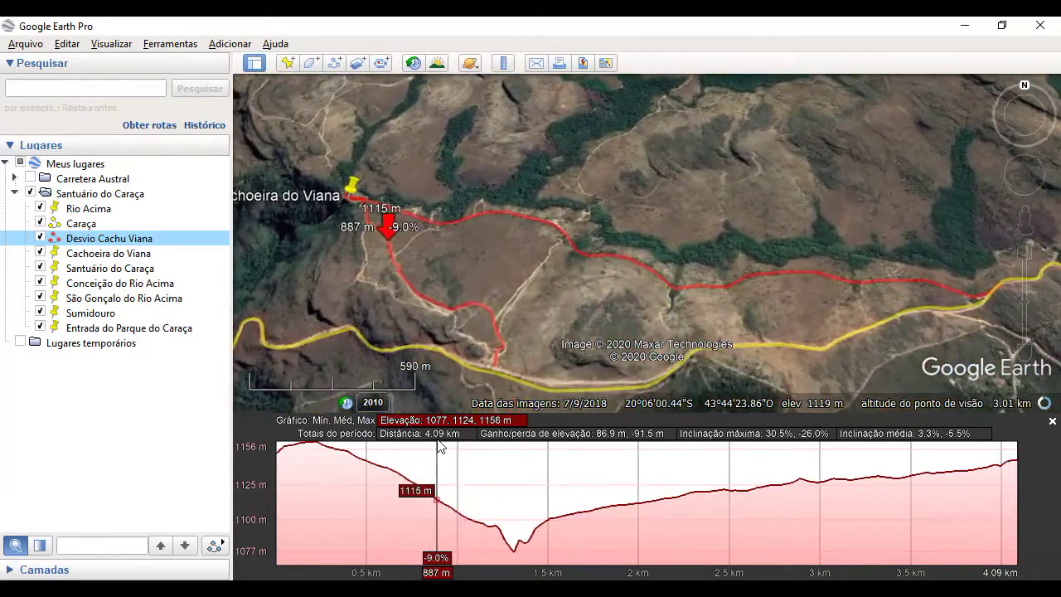
# - Switch back to Excel and enter 4,1 as the Desvio distance in cell E7
pyautogui.hotkey('alt', 'Tab')
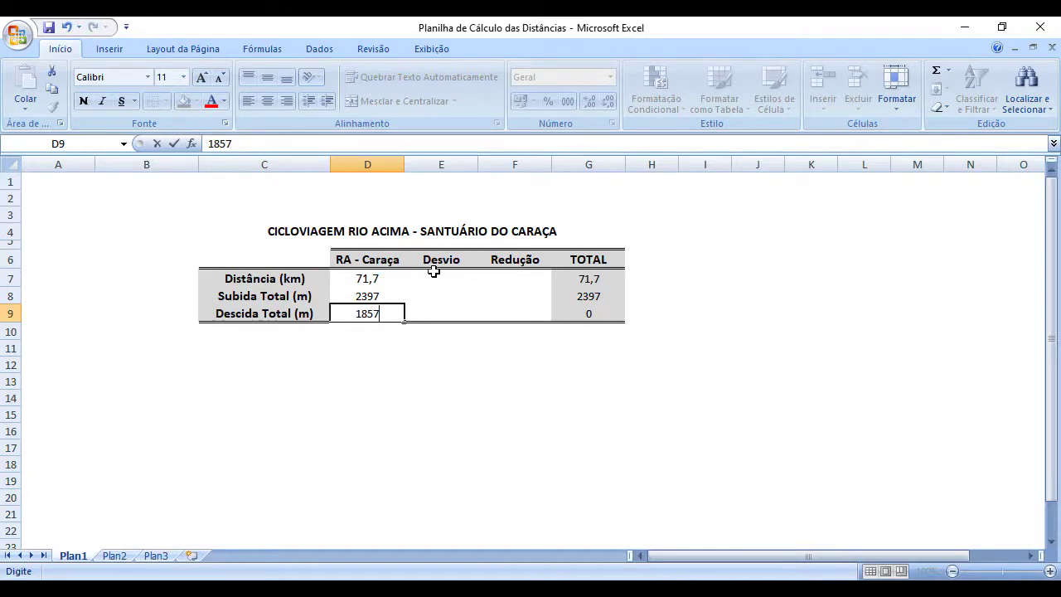
pyautogui.write('1857')
pyautogui.click(434, 272)
pyautogui.write('4,')
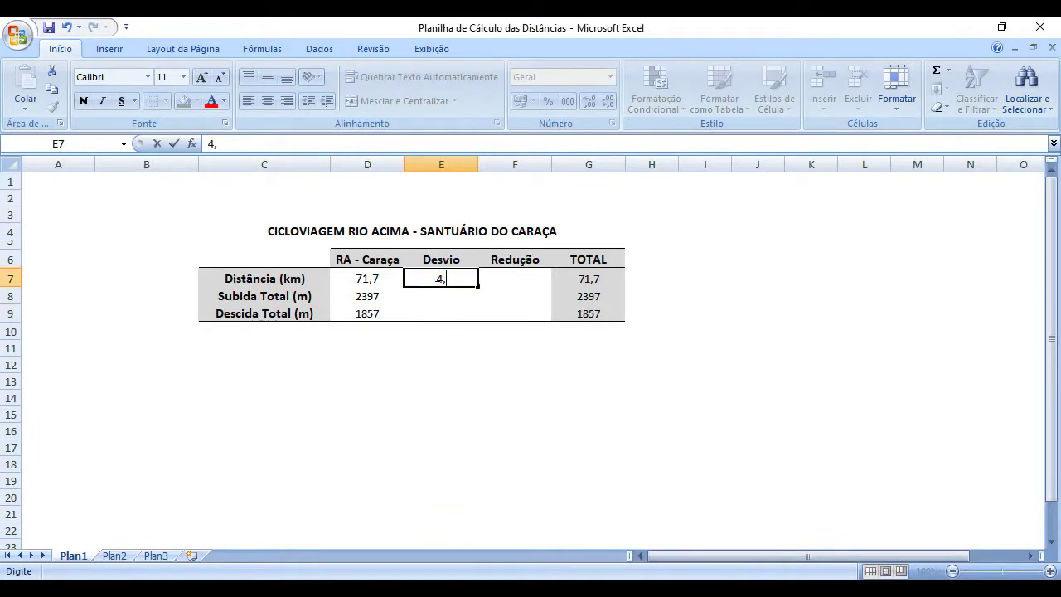
pyautogui.write('1')
pyautogui.press('Return')
# - Check the detour's elevation gain and loss in Google Earth and enter 86,9 in E8 and 91,5 in E9 of the Excel sheet
pyautogui.hotkey('alt', 'Tab')
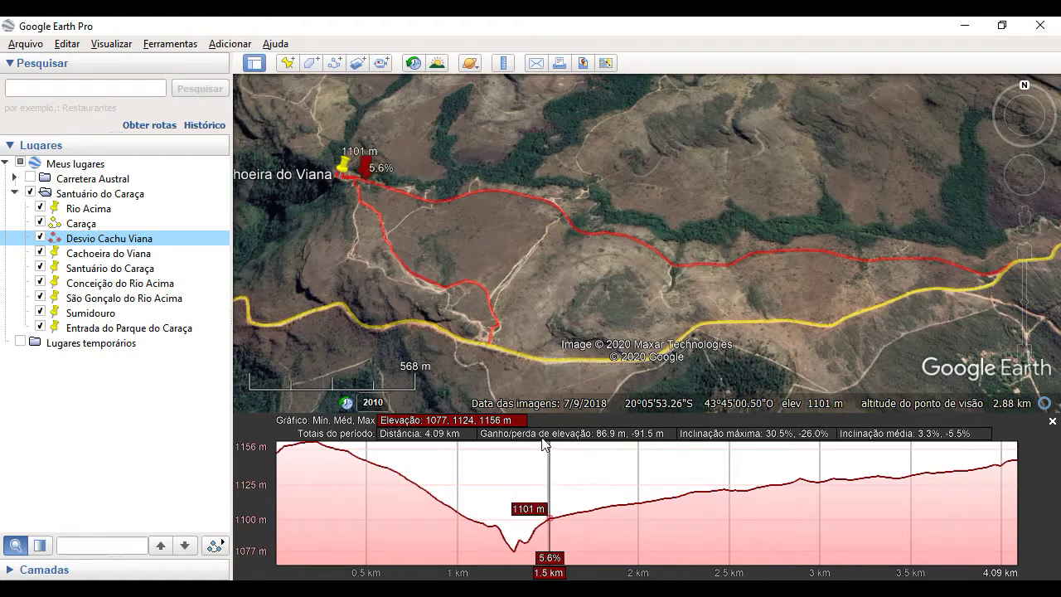
pyautogui.hotkey('alt', 'Tab')
pyautogui.hotkey('alt', 'Tab')
pyautogui.hotkey('alt', 'Tab')
pyautogui.hotkey('alt', 'Tab')
pyautogui.hotkey('alt', 'Tab')
pyautogui.hotkey('alt', 'Tab')
pyautogui.hotkey('alt', 'Tab')
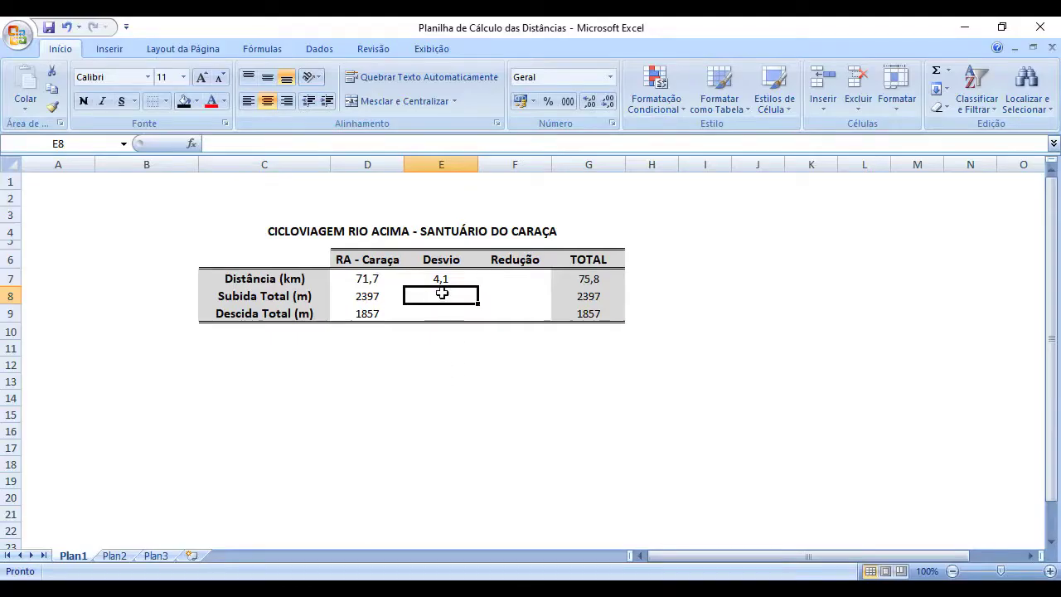
pyautogui.write('86,9')
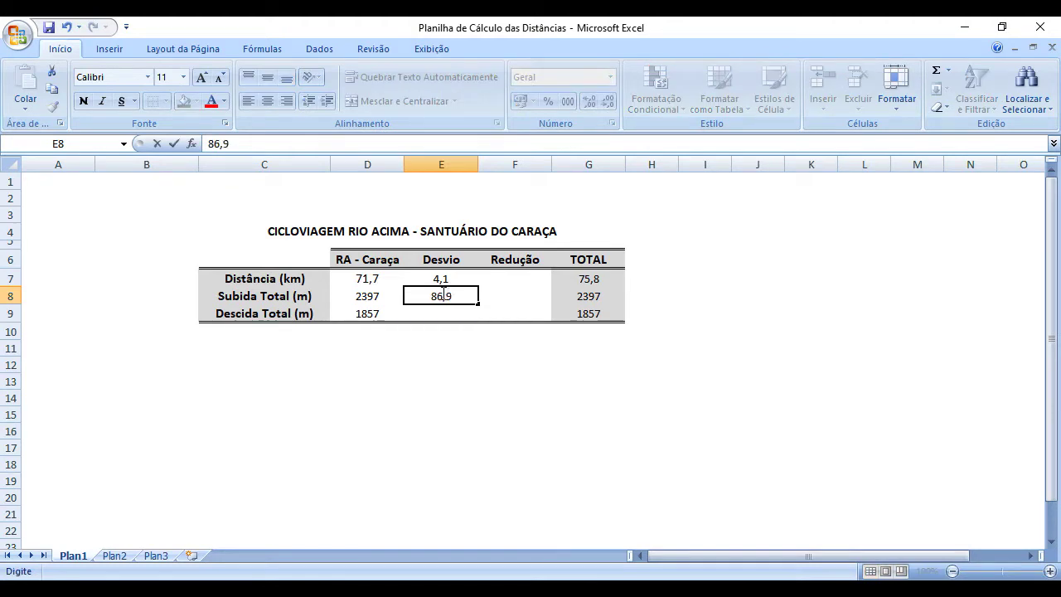
pyautogui.press('Return')
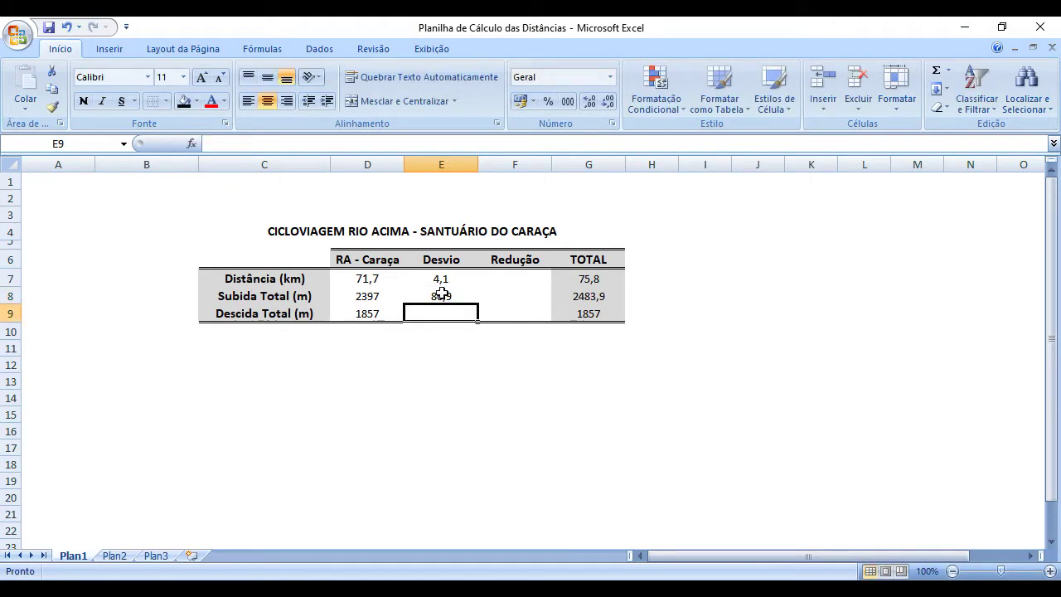
pyautogui.write('91,5')
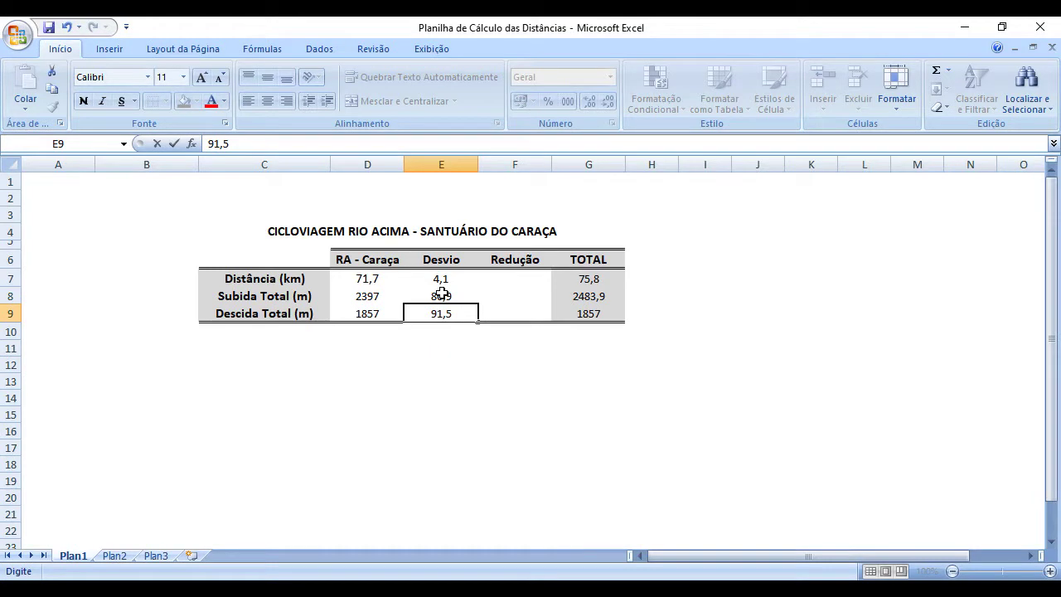
pyautogui.press('Return')
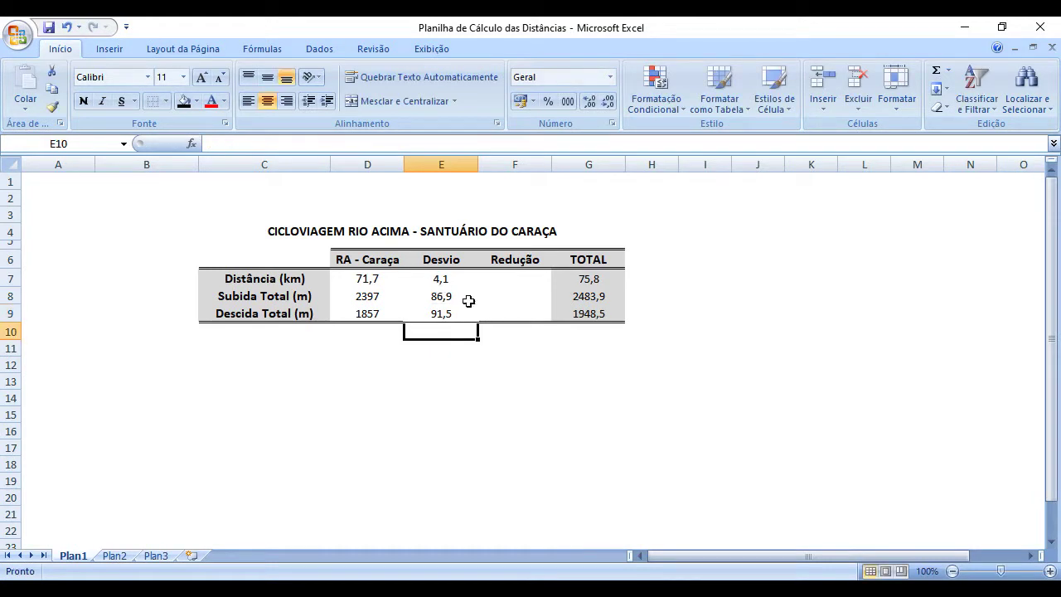
# - Select the Redução distance cell F7, switch to Google Earth and display the elevation profile of the Caraça path
pyautogui.click(507, 281)
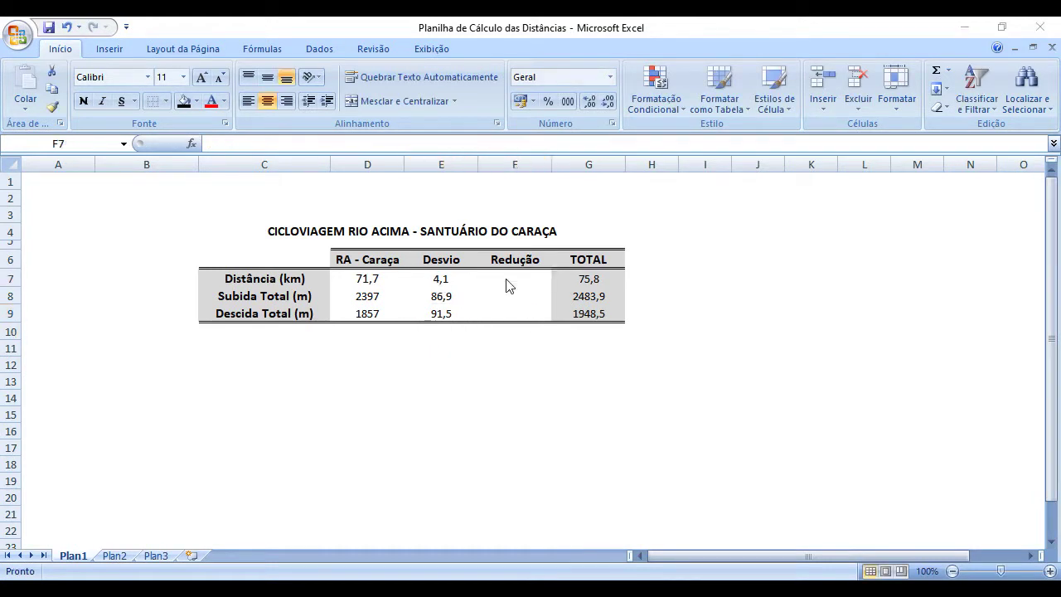
pyautogui.hotkey('alt', 'Tab')
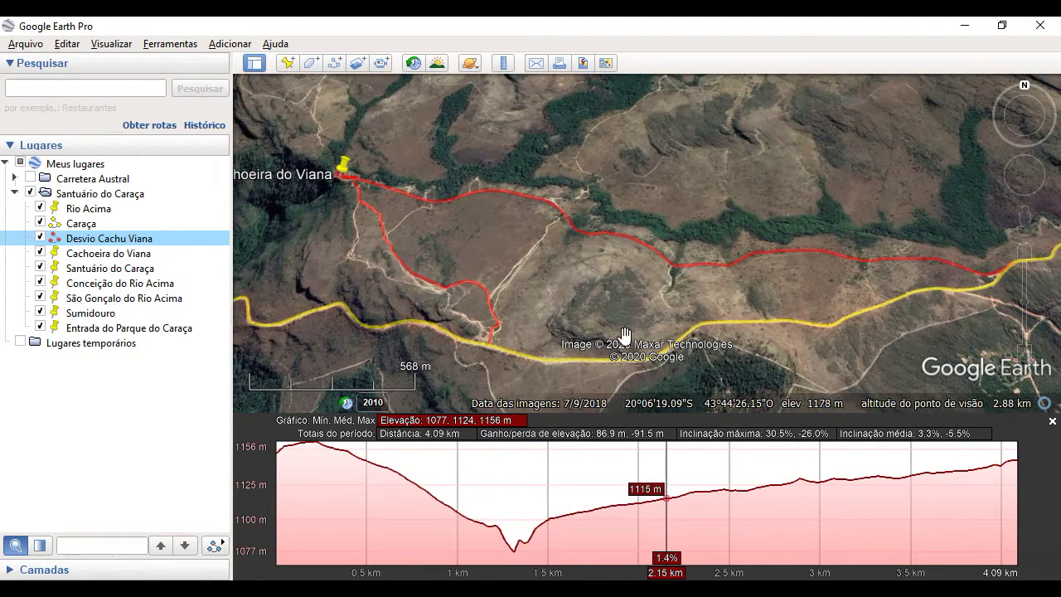
pyautogui.click(88, 225)
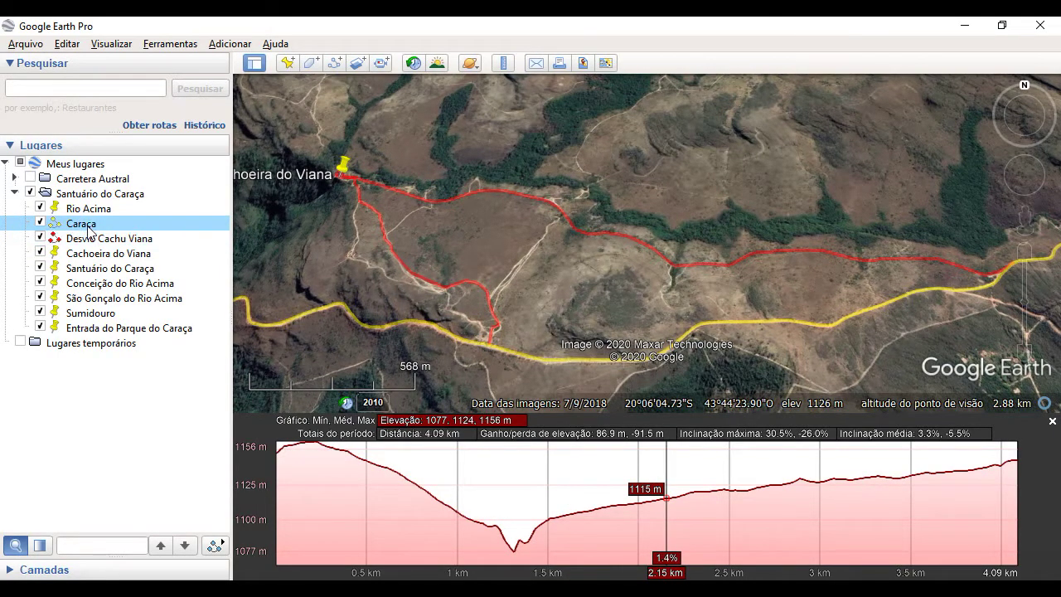
pyautogui.rightClick(90, 230)
pyautogui.click(495, 305)
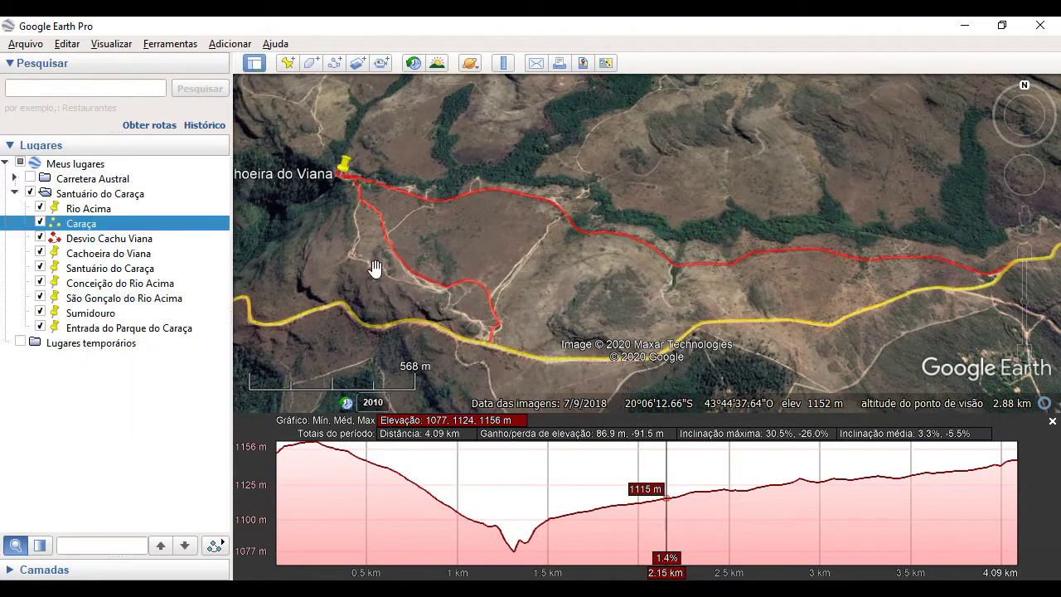
pyautogui.rightClick(92, 230)
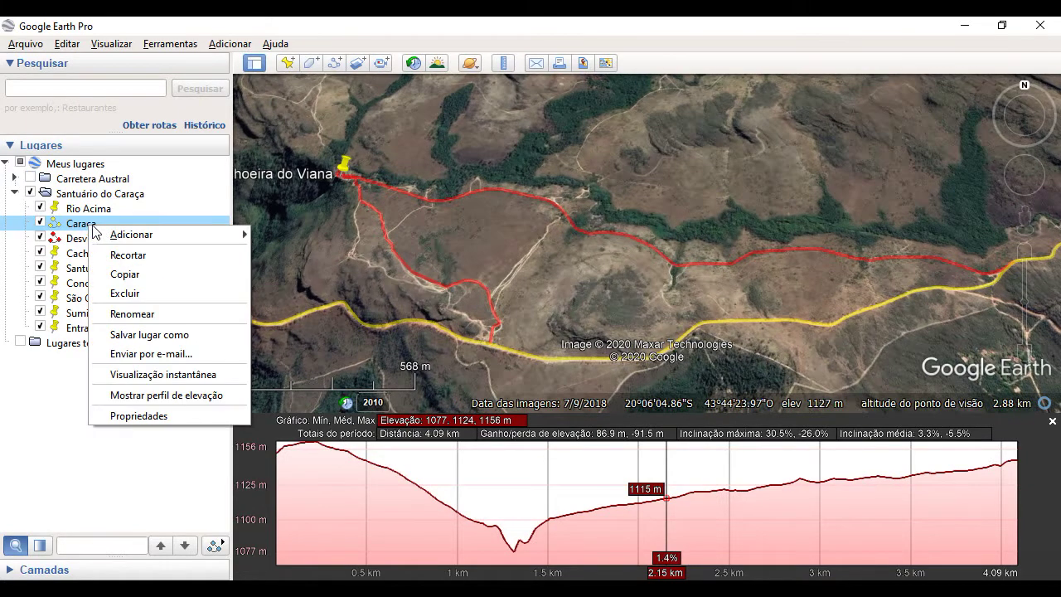
pyautogui.moveTo(106, 227)
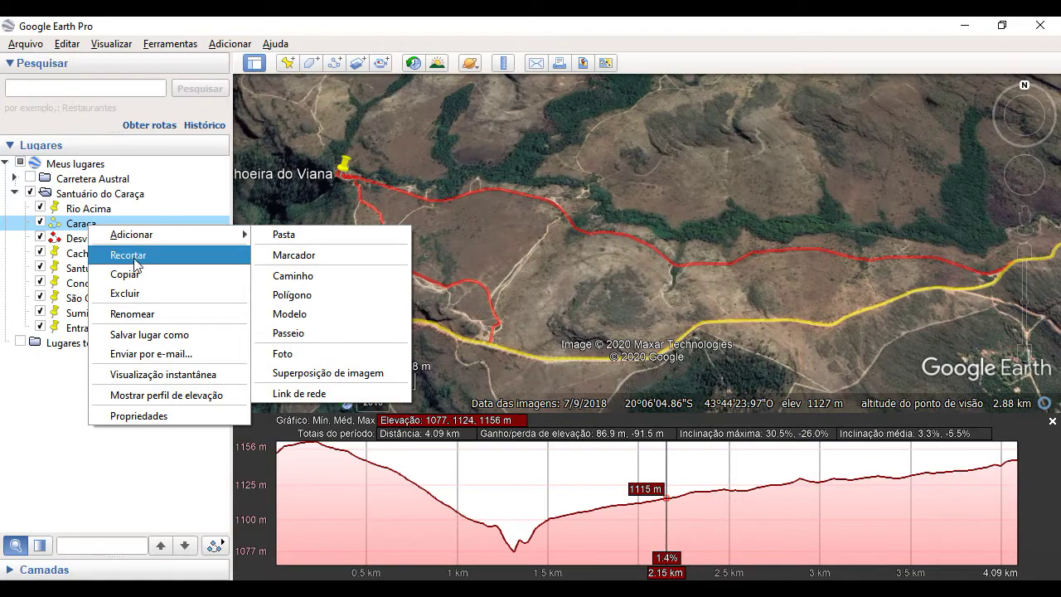
pyautogui.click(161, 401)
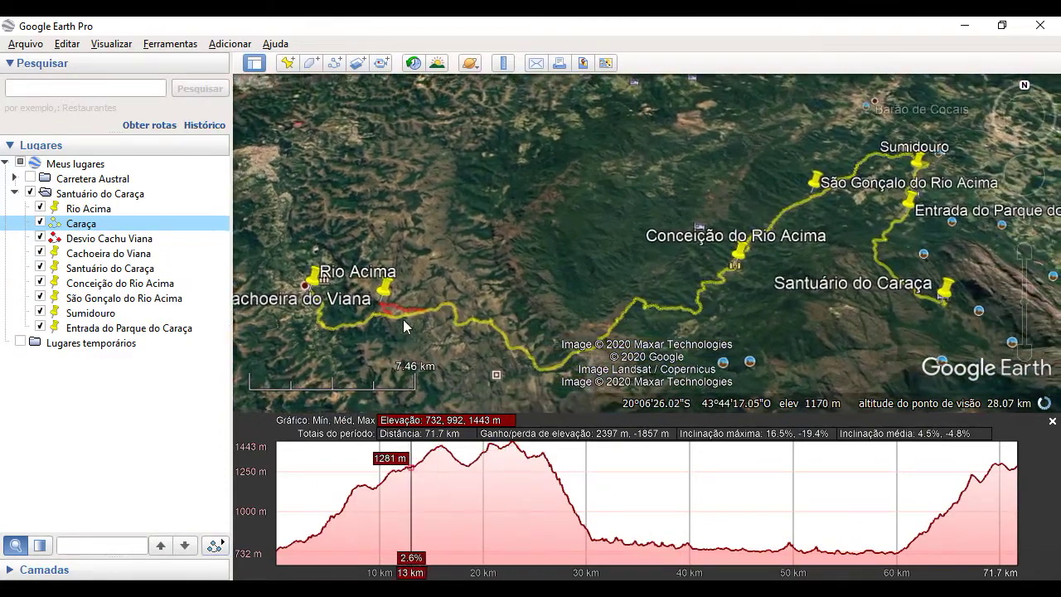
# - Select the stretch of the Caraça elevation profile bypassed by the Cachoeira do Viana detour, about 1.75 km long
pyautogui.scroll(3, 402, 319)
pyautogui.scroll(3, 401, 315)
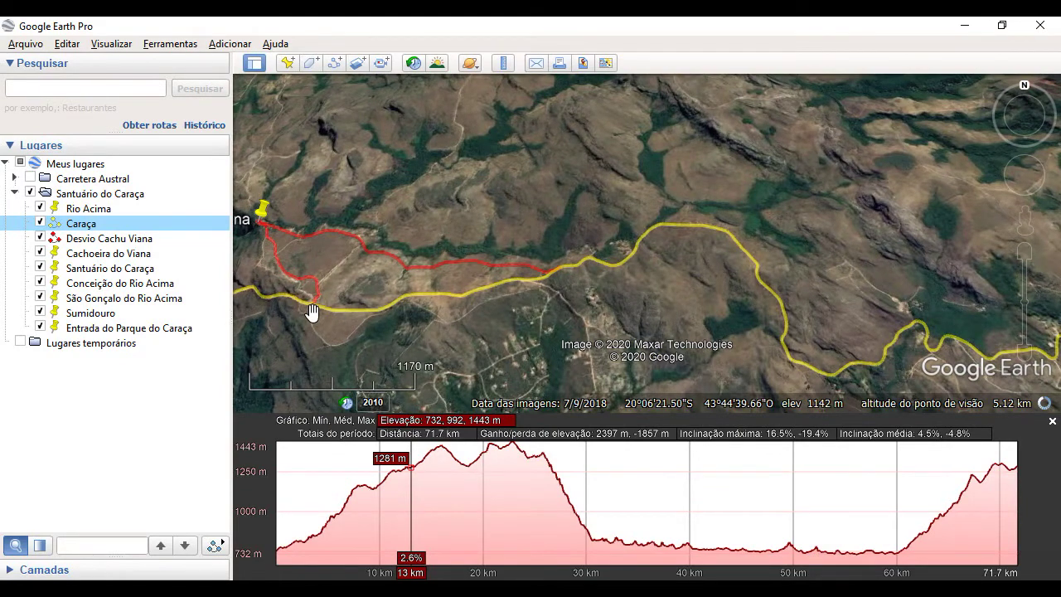
pyautogui.moveTo(311, 312); pyautogui.dragTo(480, 315)
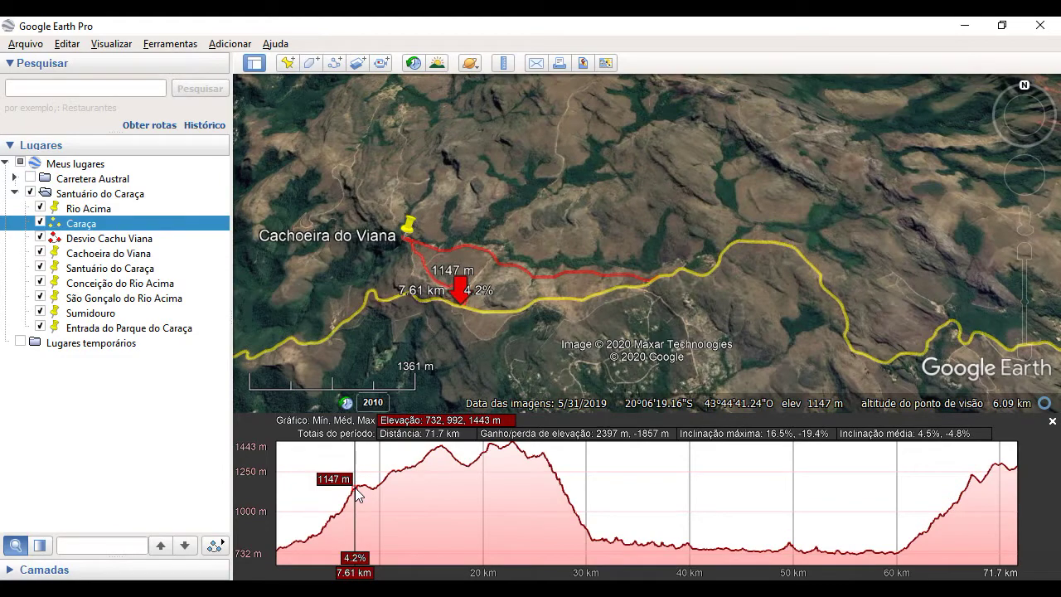
pyautogui.moveTo(356, 491)
pyautogui.mouseDown()
pyautogui.moveTo(372, 492)
pyautogui.moveTo(356, 498)
pyautogui.moveTo(351, 518)
pyautogui.moveTo(369, 569)
pyautogui.mouseUp()
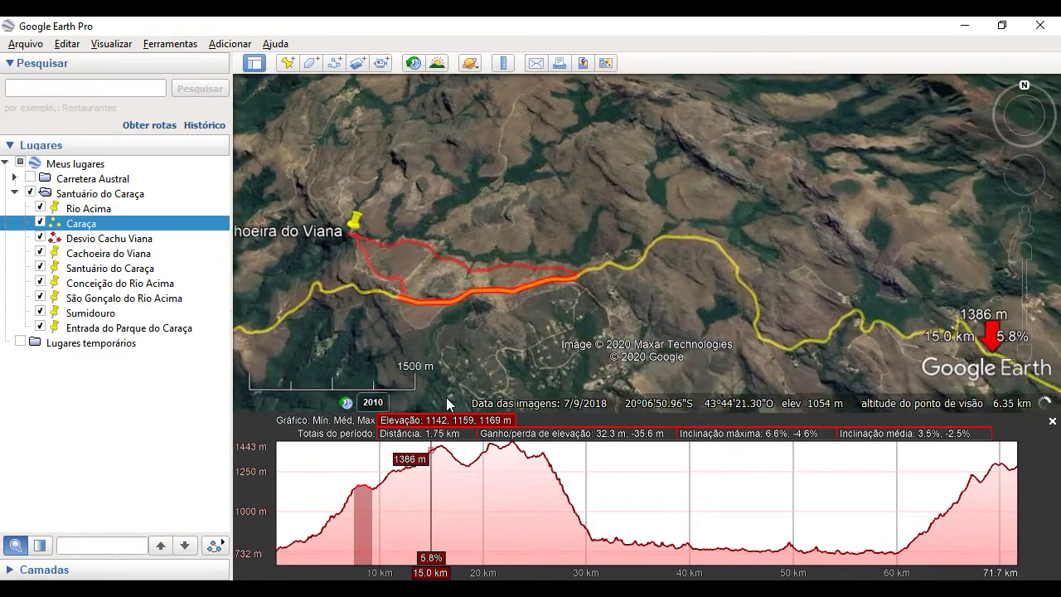
# - Switch to Excel and enter 1,75 as the Redução distance in F7 and the bypassed stretch's elevation gain, 32,3, in F8
pyautogui.hotkey('alt', 'Tab')
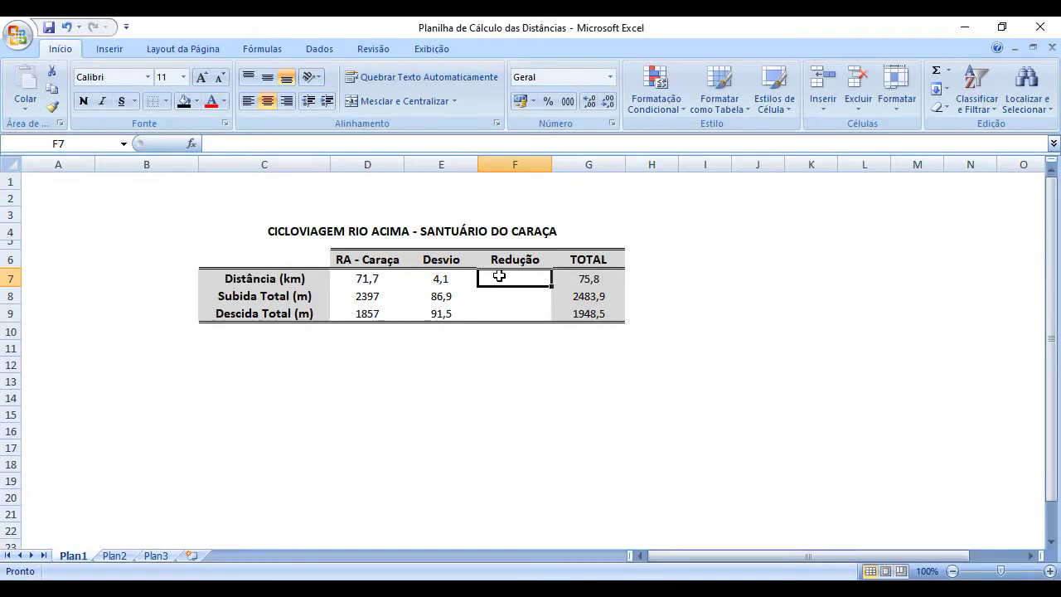
pyautogui.write('1,75')
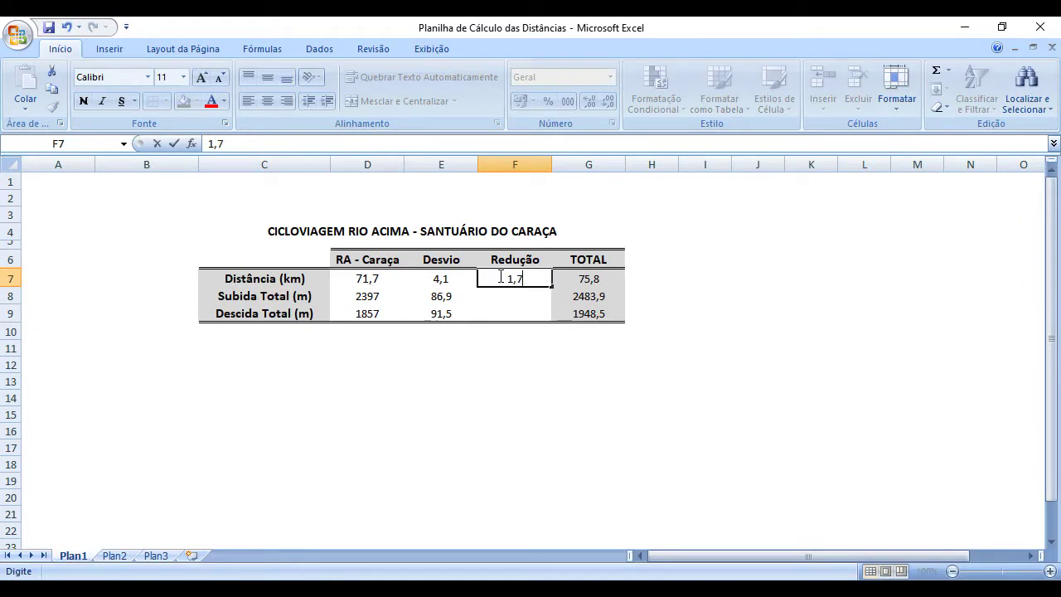
pyautogui.hotkey('alt', 'Tab')
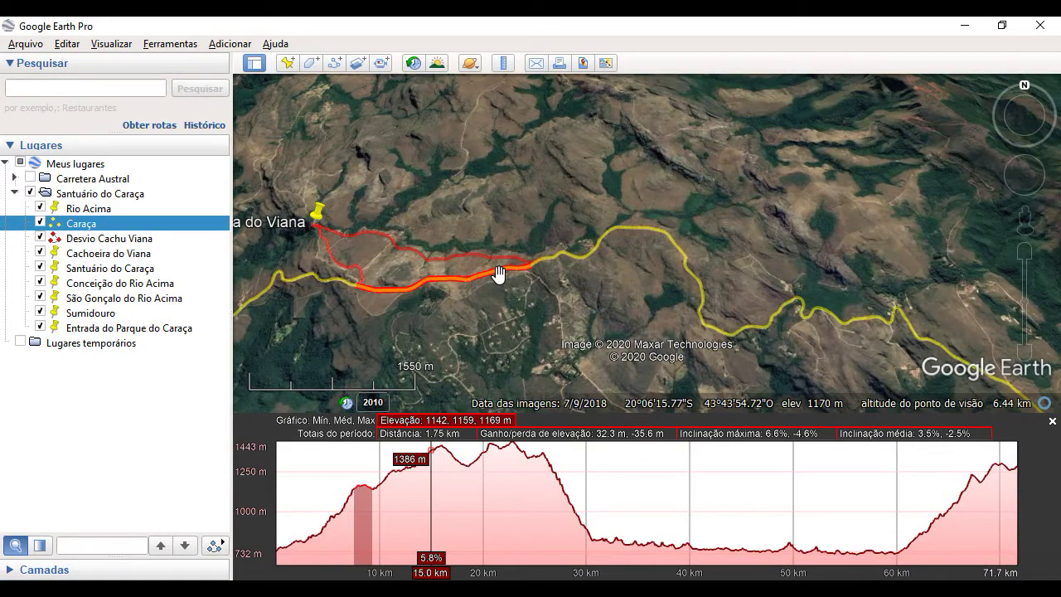
pyautogui.hotkey('alt', 'Tab')
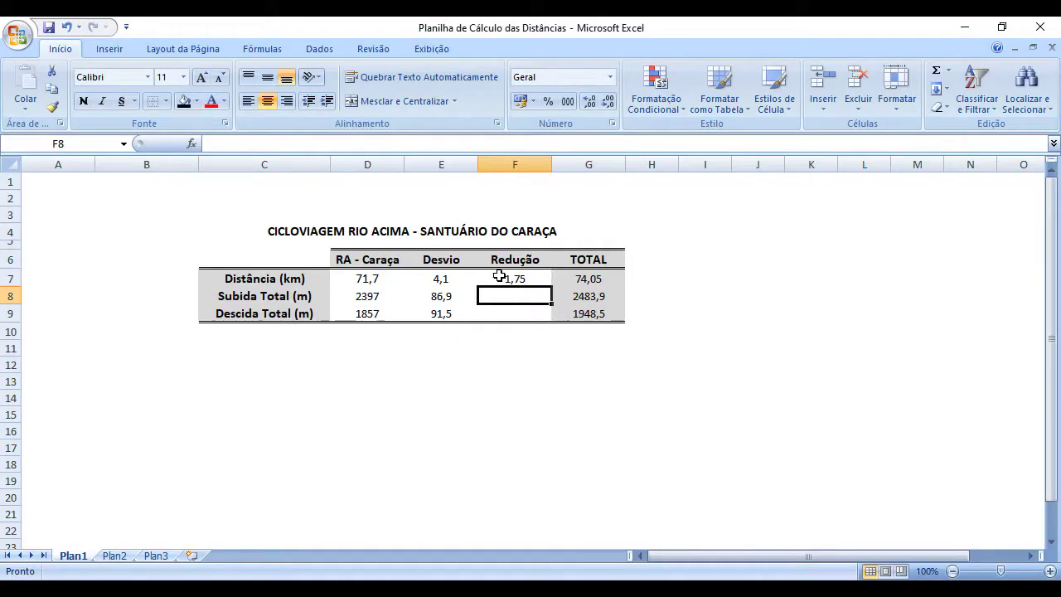
pyautogui.write('32,3')
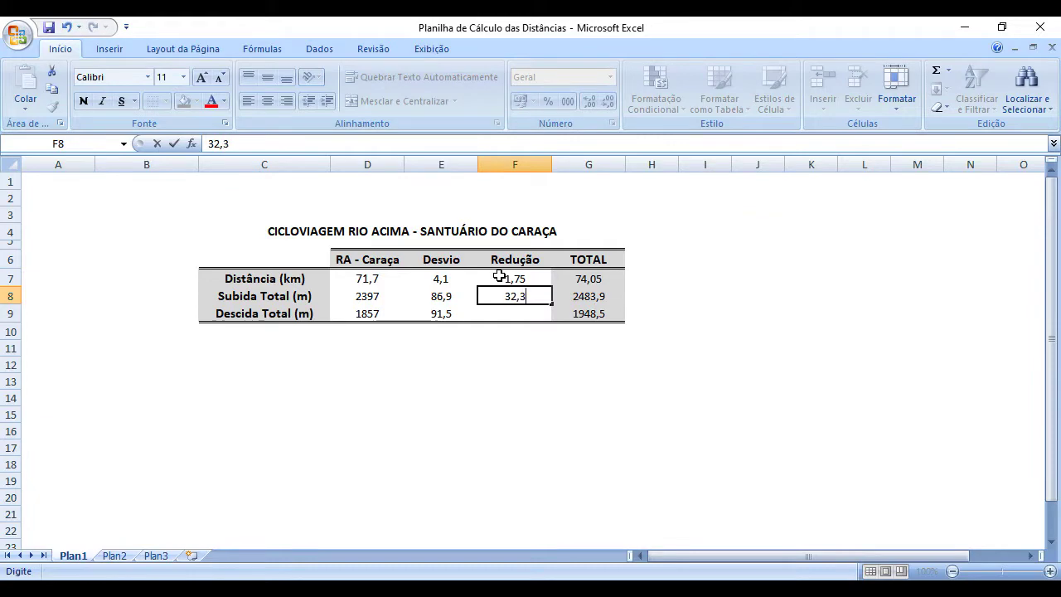
pyautogui.press('Return')
# - Check the bypassed stretch's elevation loss in Google Earth and enter 35,6 in cell F9 of the Excel sheet
pyautogui.hotkey('alt', 'Tab')
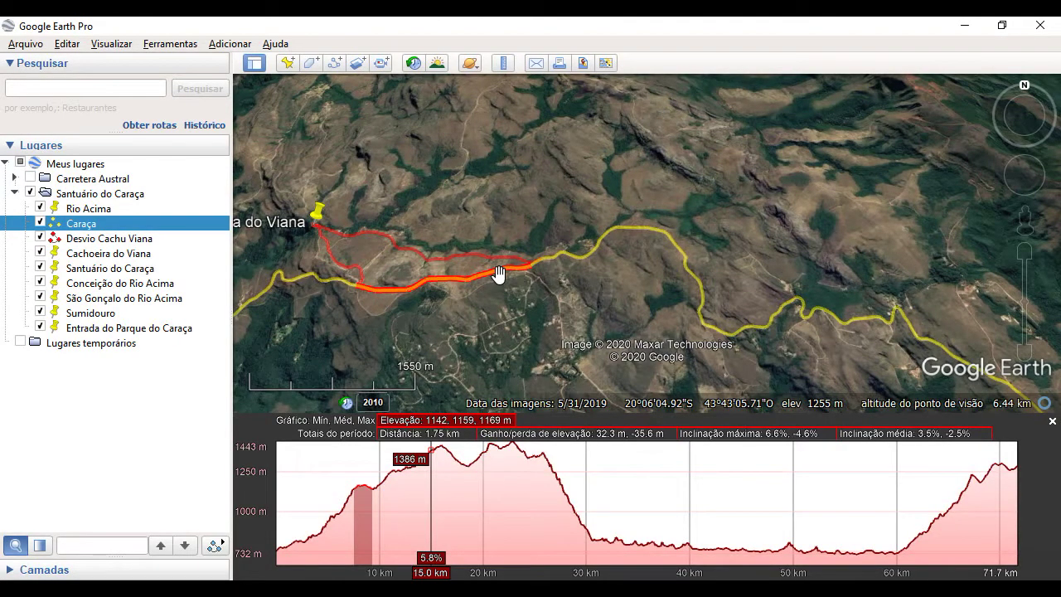
pyautogui.hotkey('alt', 'Tab')
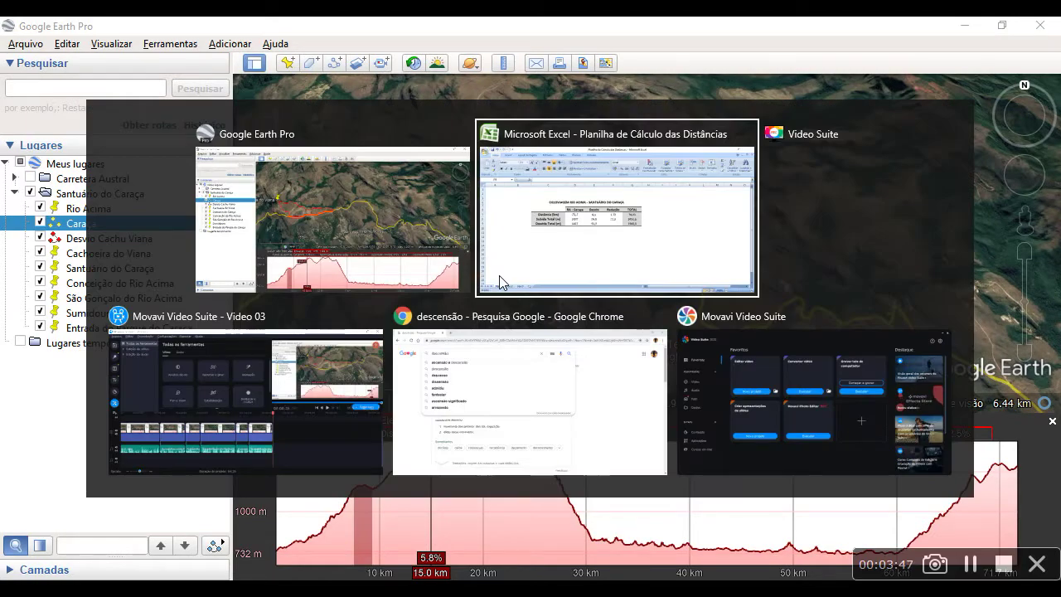
pyautogui.hotkey('alt', 'Tab')
pyautogui.hotkey('alt', 'Tab')
pyautogui.hotkey('alt', 'Tab')
pyautogui.hotkey('alt', 'Tab')
pyautogui.hotkey('alt', 'Tab')
pyautogui.hotkey('alt', 'Tab')
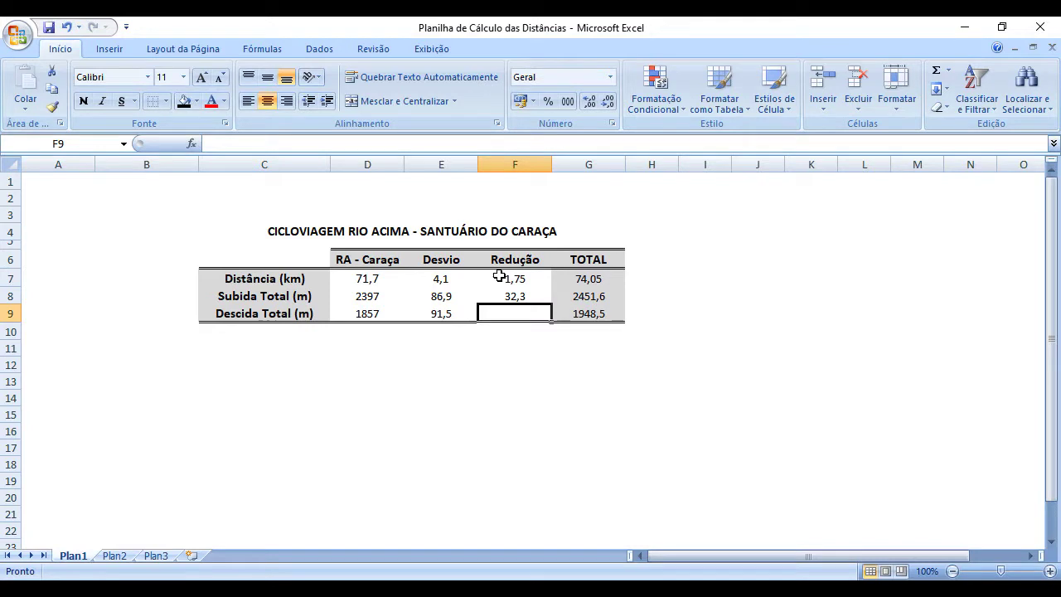
pyautogui.write('35,6')
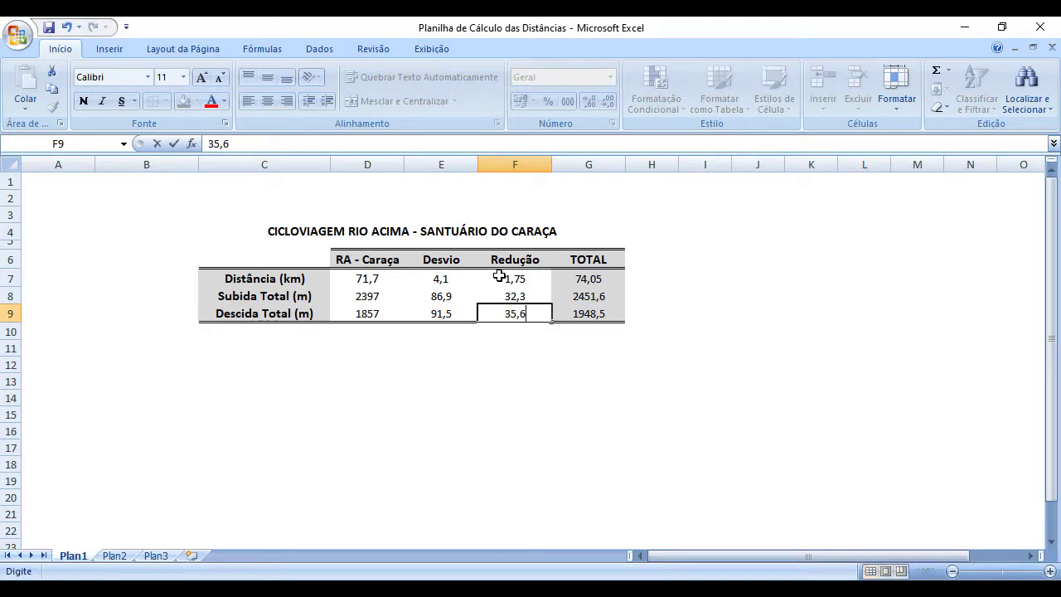
pyautogui.press('Return')
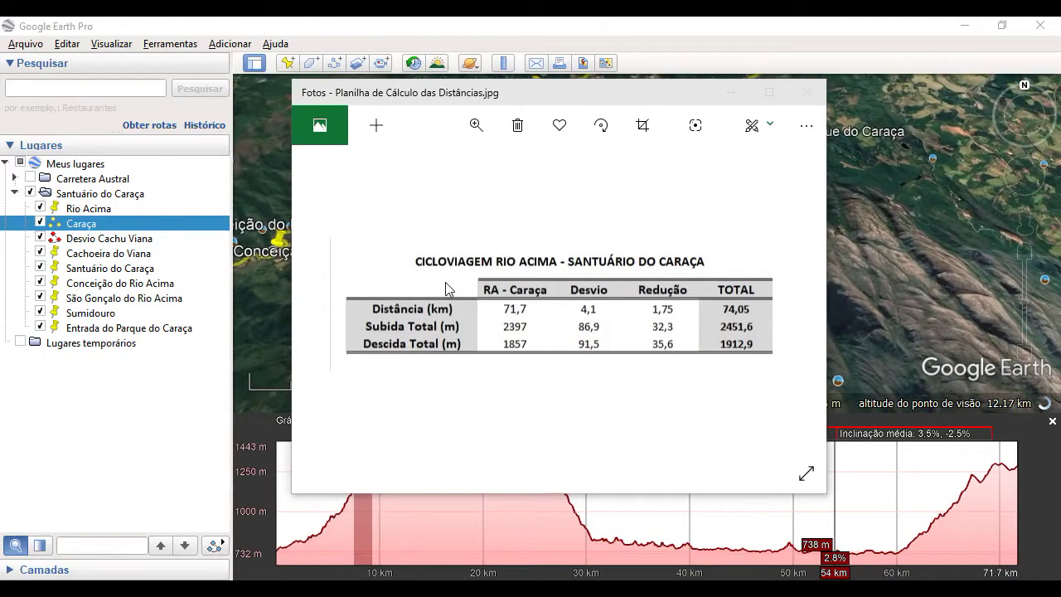